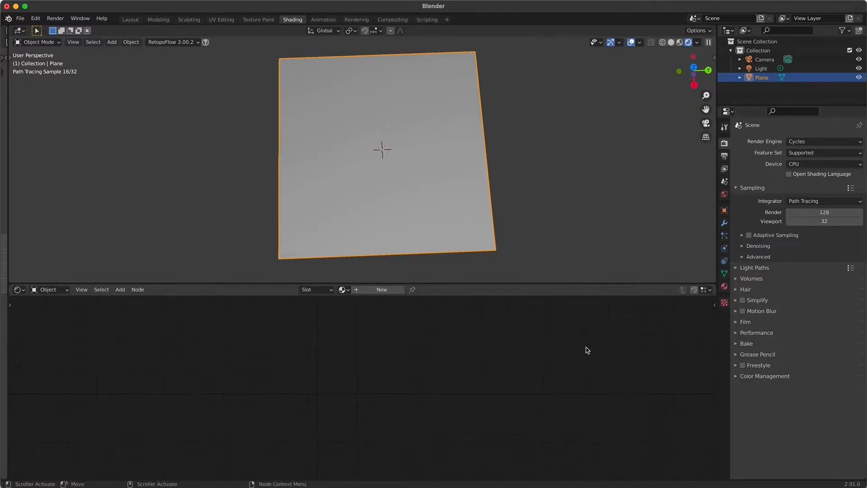
- Create a new material for the plane and name it RainbowCycles
left_click(725, 285)
left_click(750, 172)
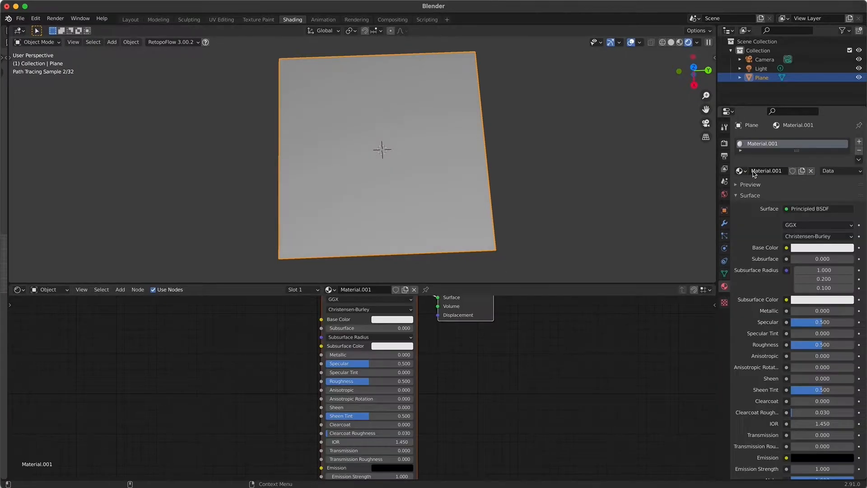
double_click(766, 143)
type("RainbowCycles")
key("Return")
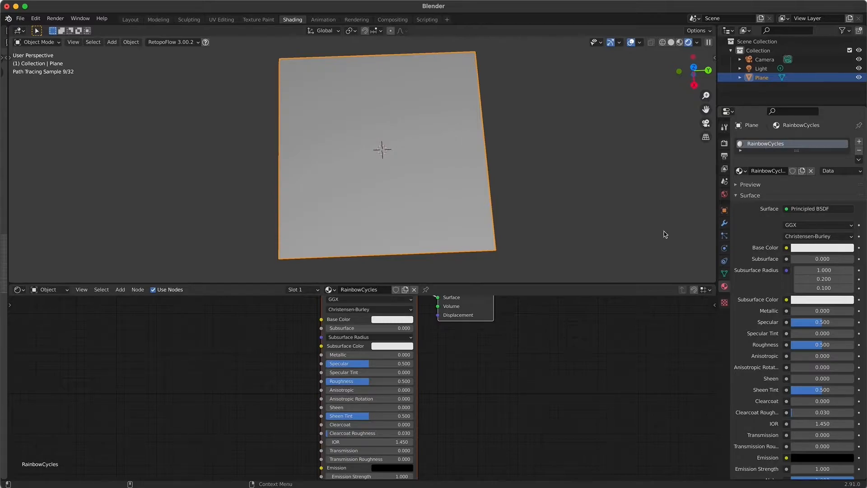
- Delete the Principled BSDF node from the RainbowCycles material
key("Home")
left_click(386, 322)
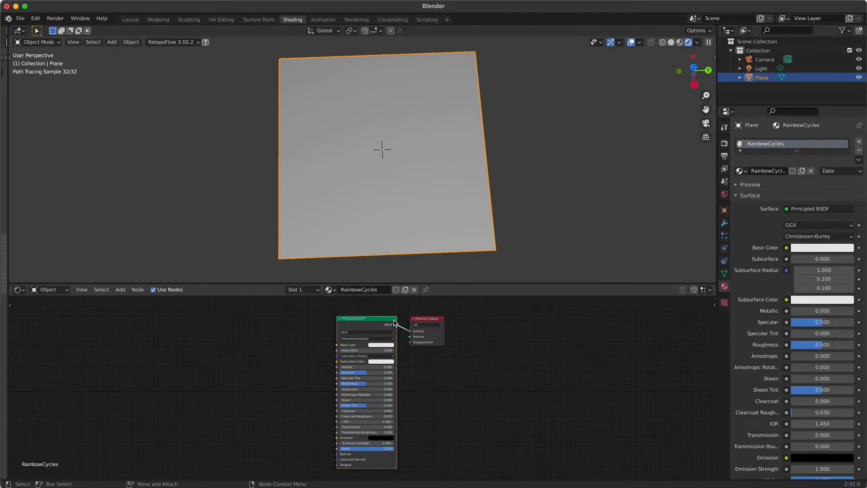
right_click(375, 324)
left_click(372, 321)
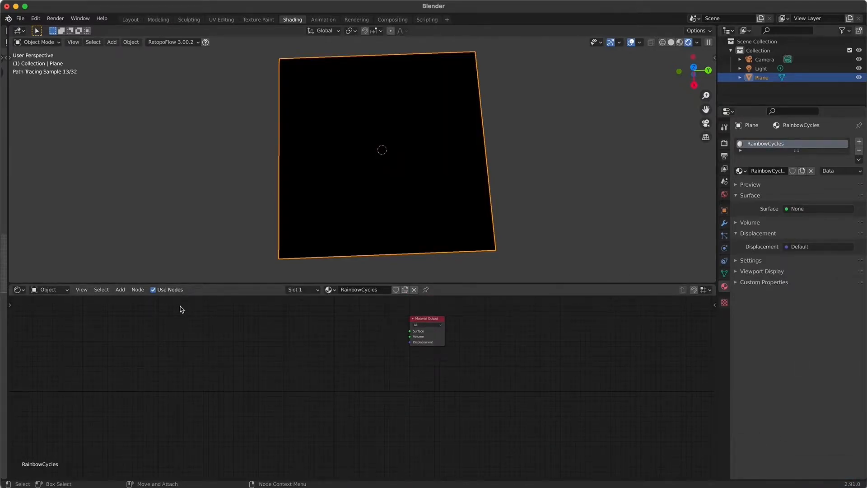
- Add an Emission shader node and connect it to the Surface input of the Material Output
left_click(120, 290)
left_click(127, 300)
type("emis")
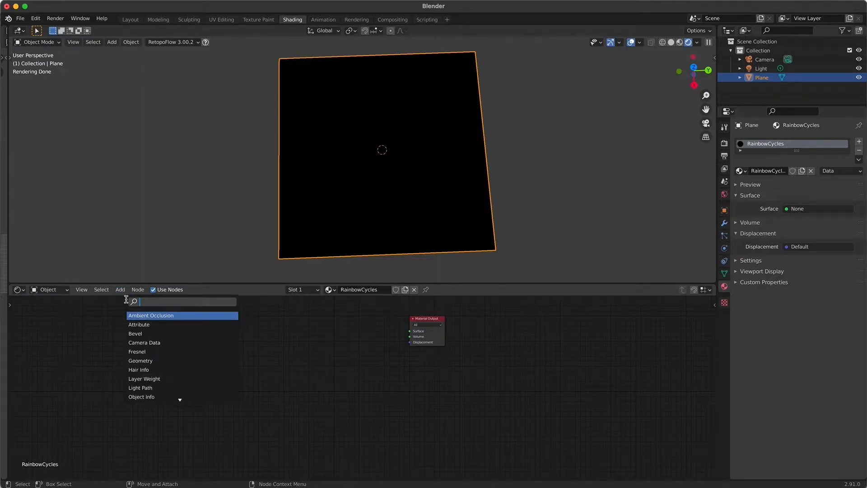
key("Return")
left_click(476, 373)
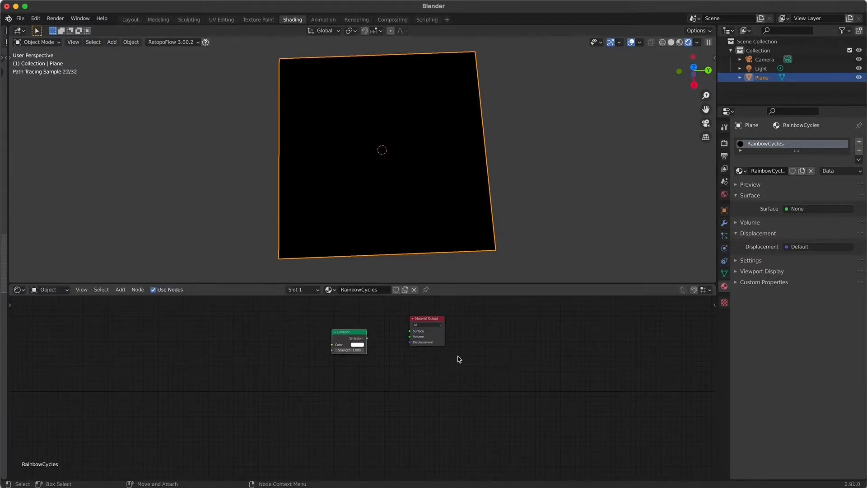
mouse_move(367, 338)
left_mouse_down()
mouse_move(408, 321)
mouse_move(410, 331)
mouse_move(367, 333)
mouse_move(377, 329)
left_mouse_up()
- Add a Gradient Texture node and connect its Color output to the Emission node's Color input
left_click(120, 289)
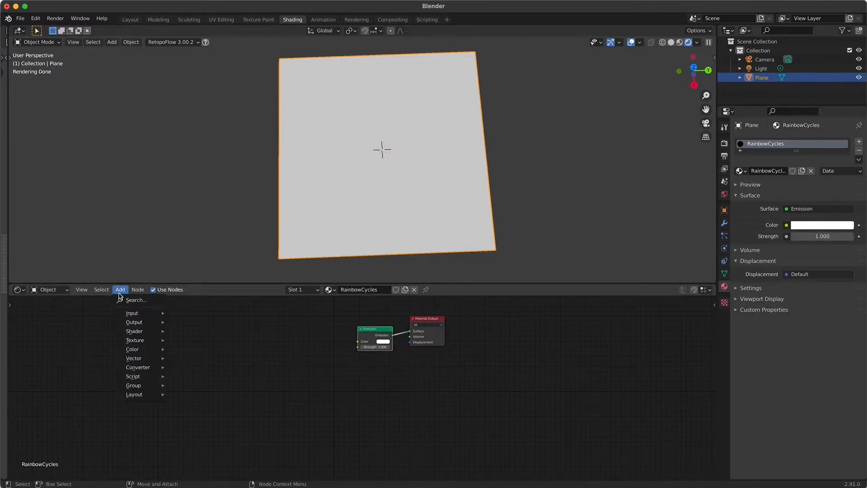
left_click(122, 299)
type("gra")
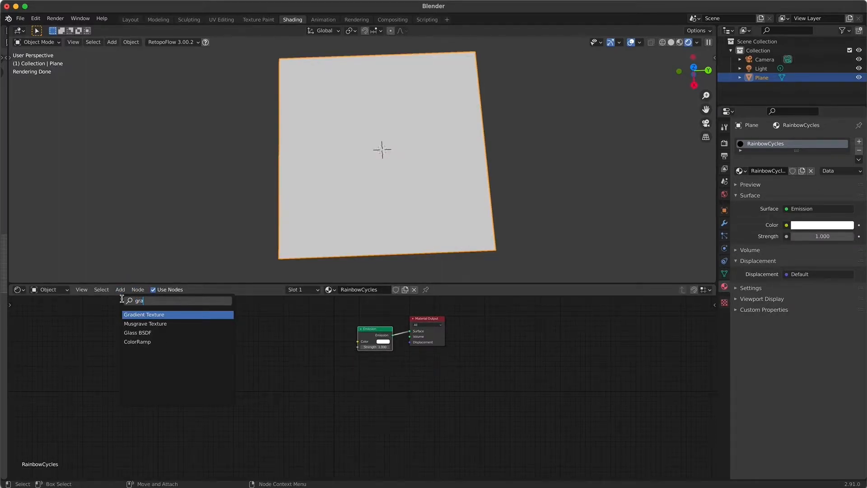
key("Return")
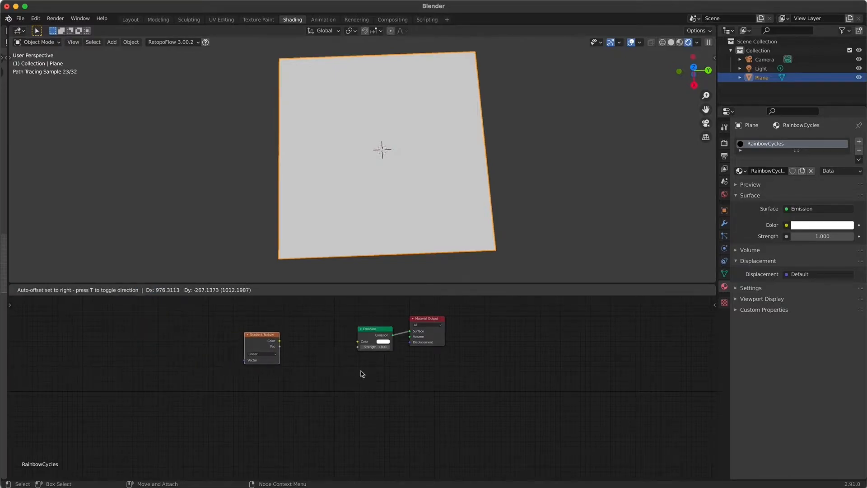
left_click(288, 349)
left_click_drag(280, 340, 360, 346)
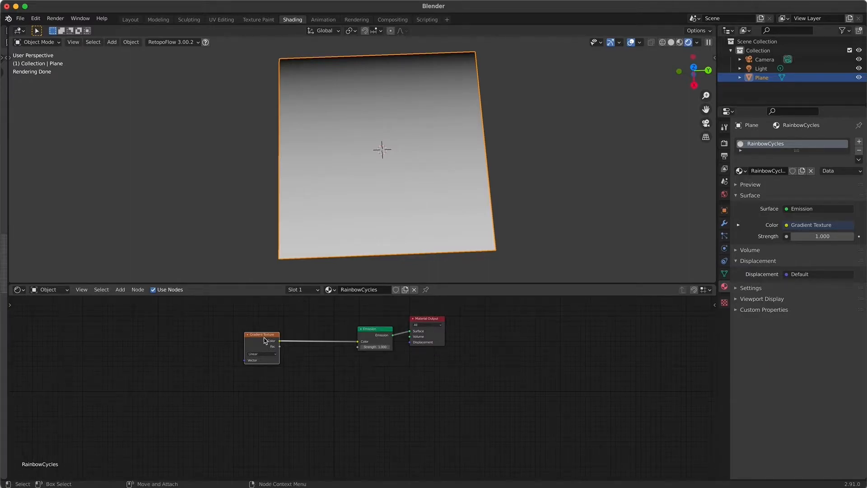
- Feed the Gradient Texture from Texture Coordinate and Mapping nodes using Object coordinates, and set the gradient type to Spherical
key("ctrl+t")
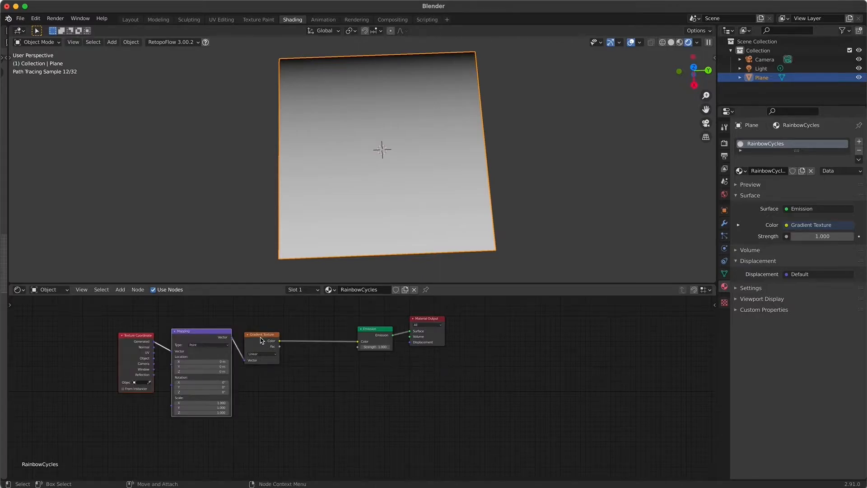
left_click_drag(154, 358, 139, 339)
left_click_drag(193, 334, 197, 358)
left_click(261, 354)
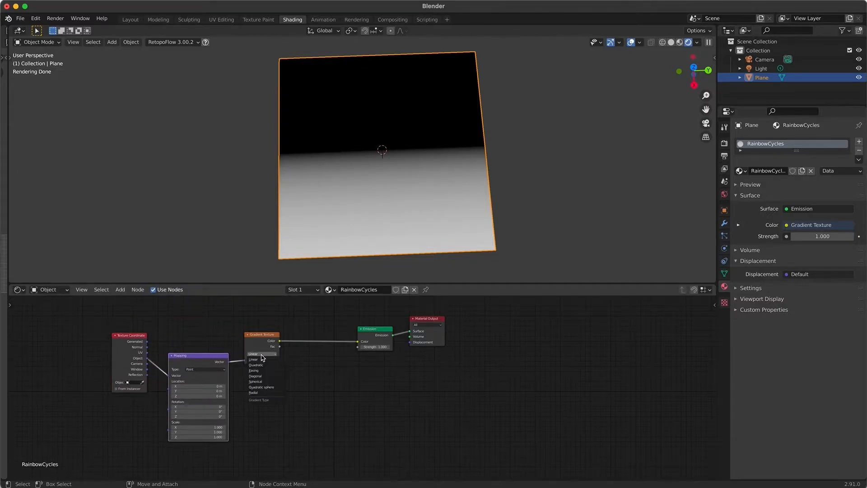
left_click(267, 381)
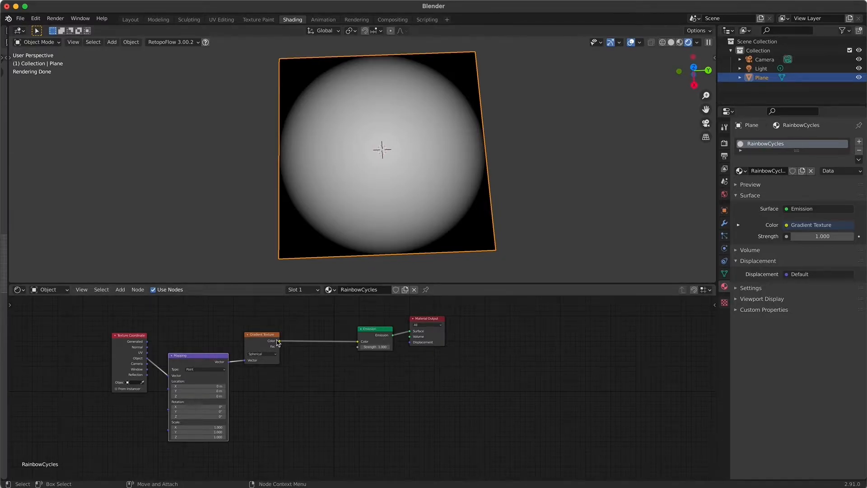
- Add a Wavelength node and insert it between the Gradient Texture and Emission nodes
left_click(120, 289)
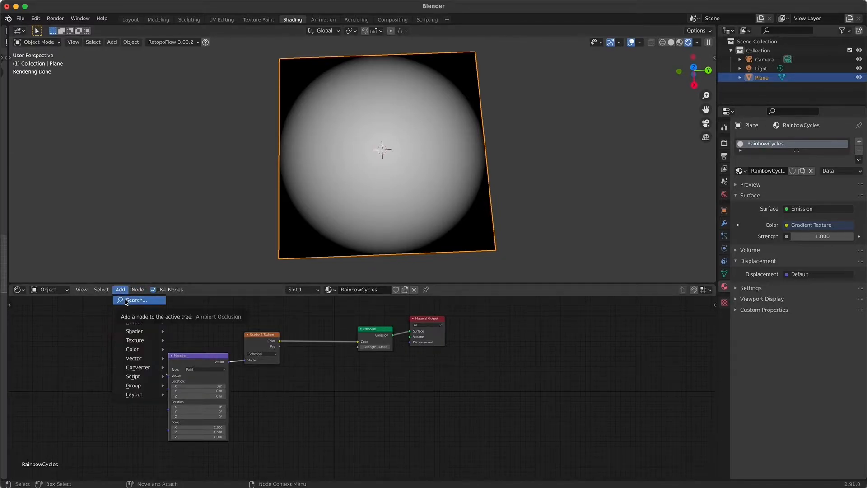
left_click(131, 300)
type("wa")
left_click(148, 323)
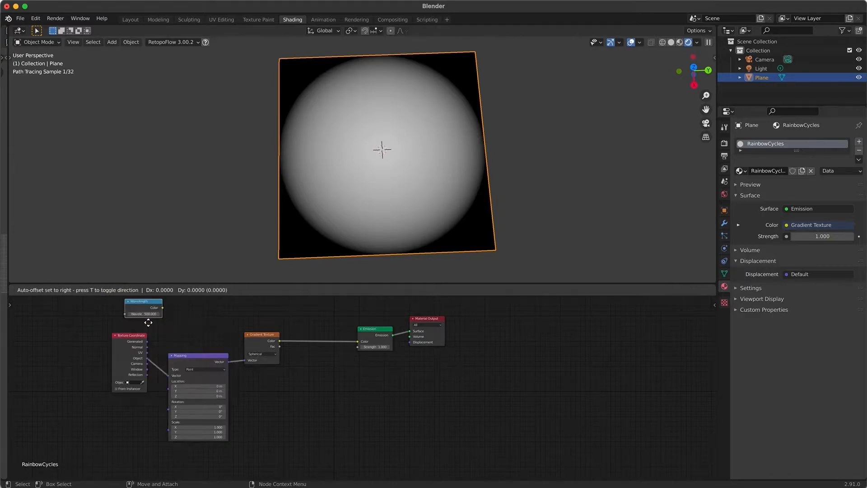
left_click(488, 379)
left_click_drag(497, 387, 461, 343)
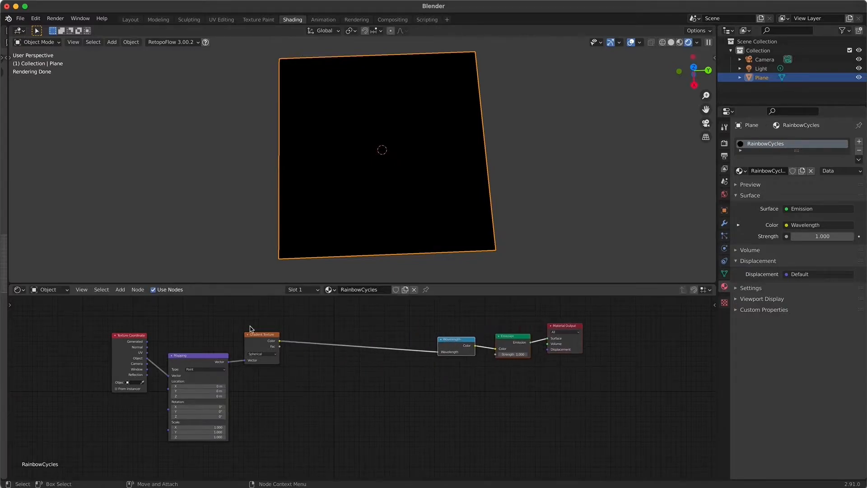
- Insert an Add math node between the Gradient Texture and Wavelength nodes, and place a duplicate of it in the link before Wavelength
left_click(120, 289)
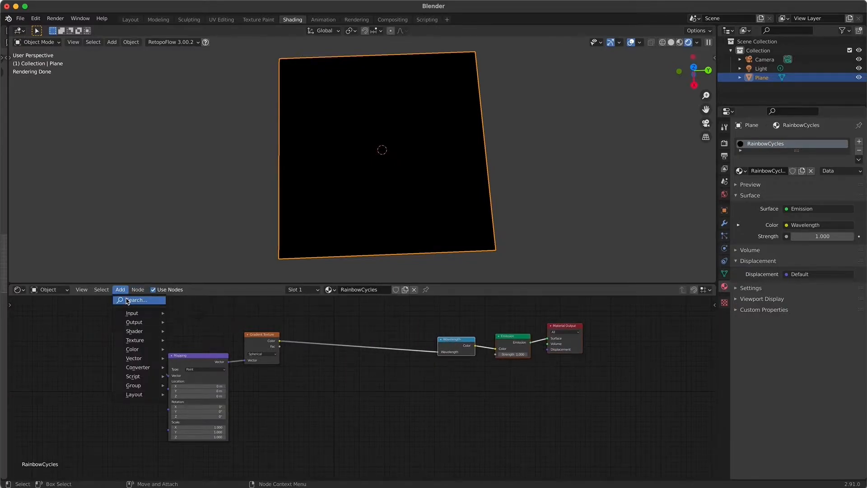
left_click(127, 300)
type("add")
key("Return")
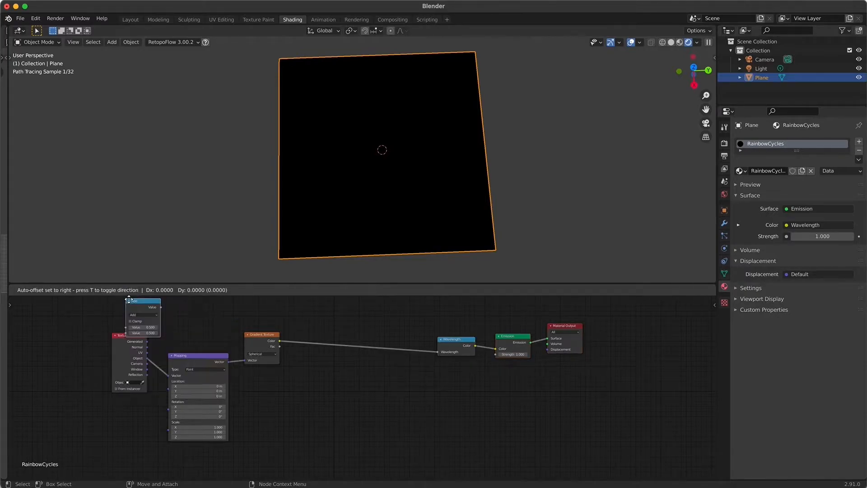
left_click(327, 337)
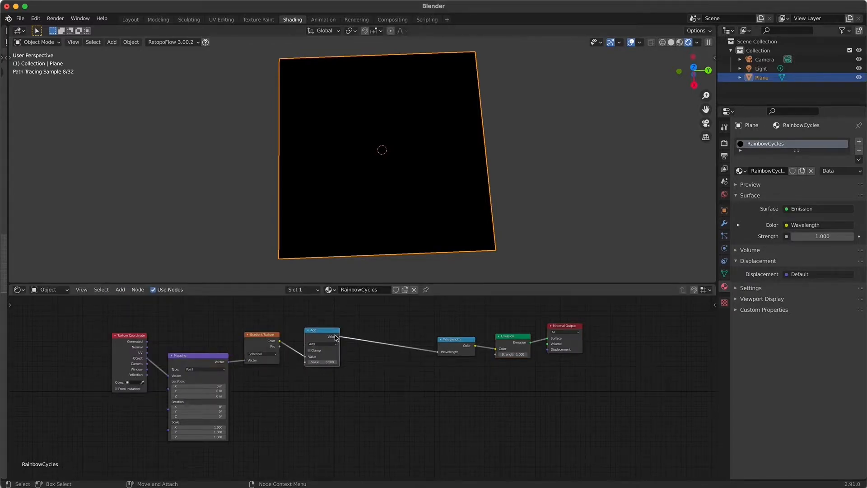
key("shift+d")
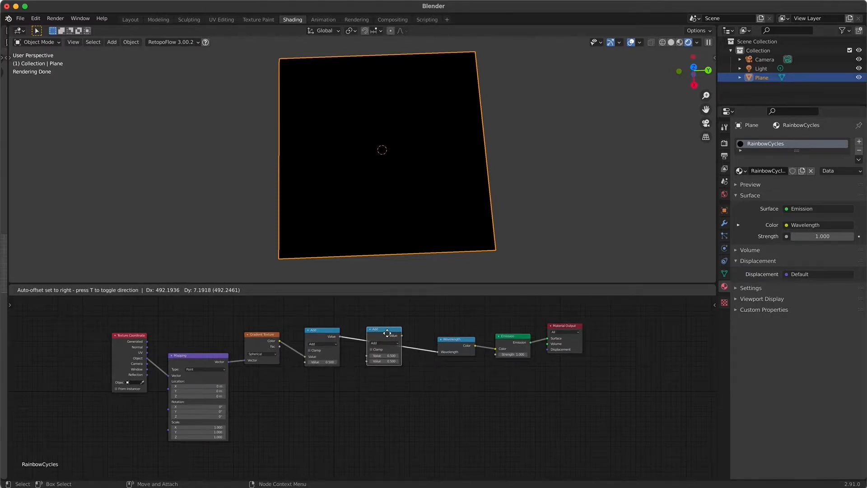
left_click(387, 333)
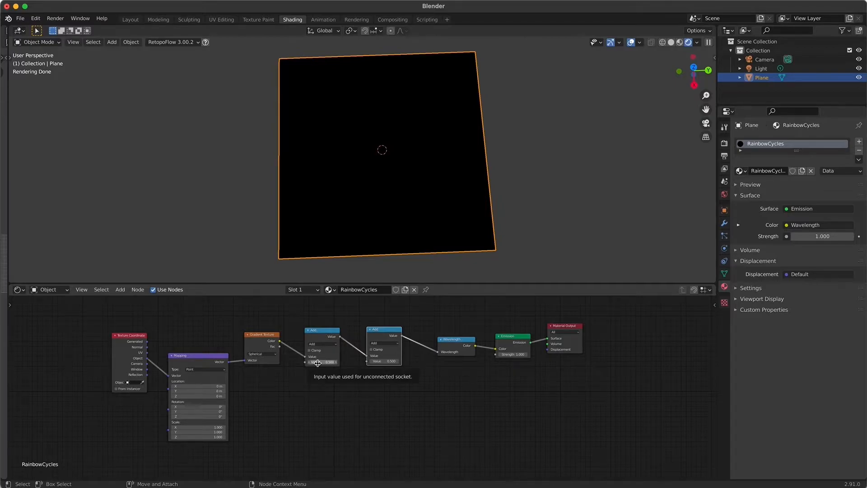
- Change the first math node to Multiply with a value of 420, and set the second, Add node's value to 300
left_click(322, 344)
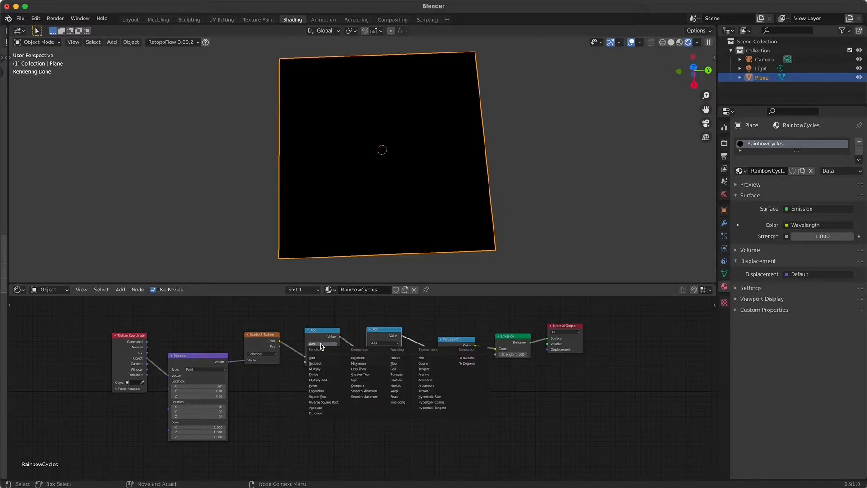
left_click(325, 369)
left_click(381, 362)
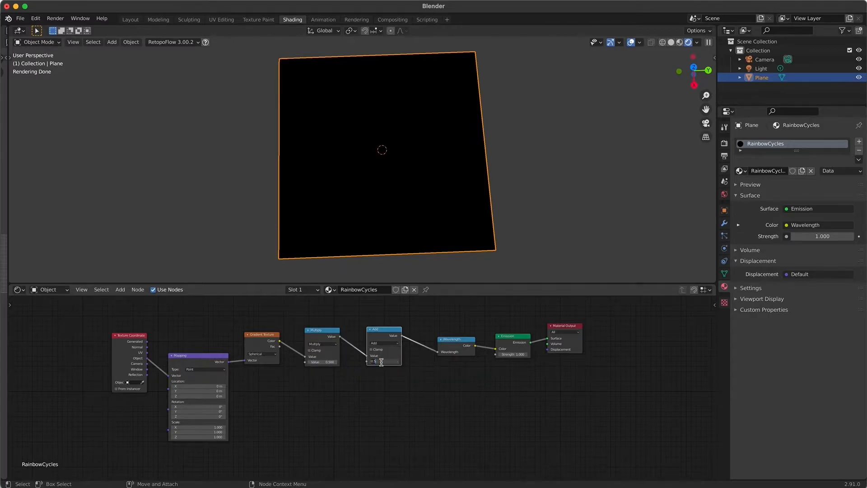
left_click(317, 361)
type("420")
key("Return")
left_click(383, 361)
key("Return")
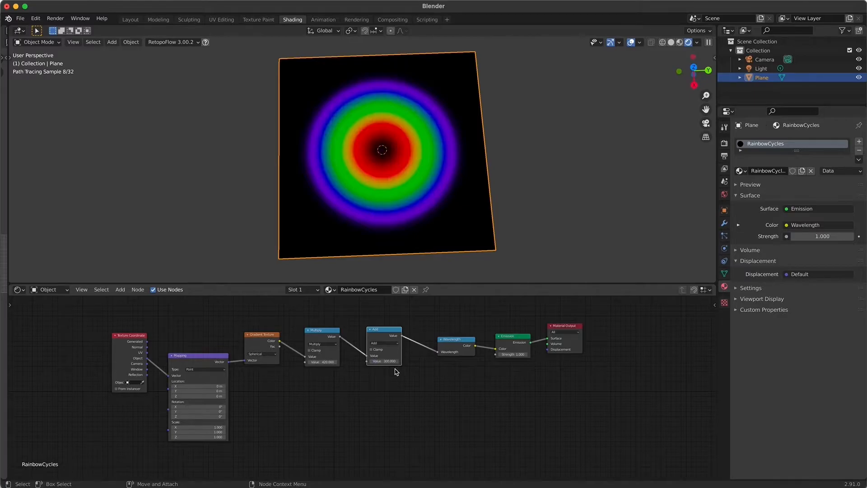
- Enlarge the rainbow ring by raising the Multiply value to about 602.8 and setting the Add value to 380
left_click_drag(318, 362, 433, 361)
left_click(387, 361)
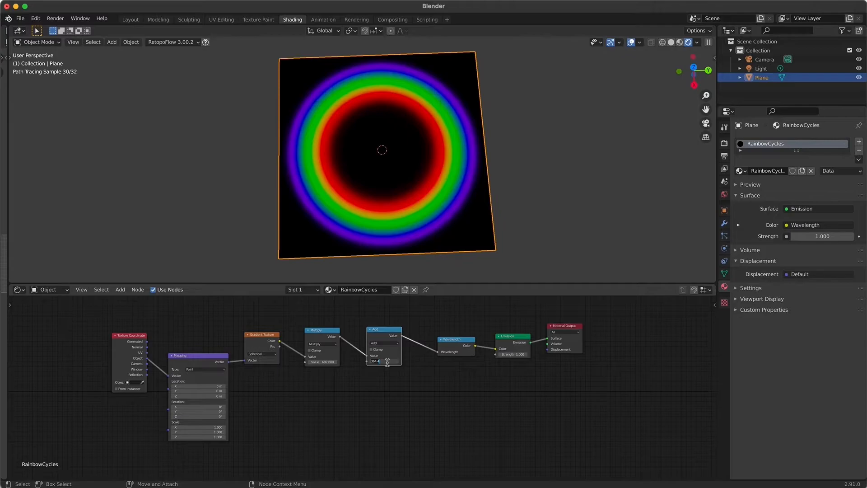
key("Return")
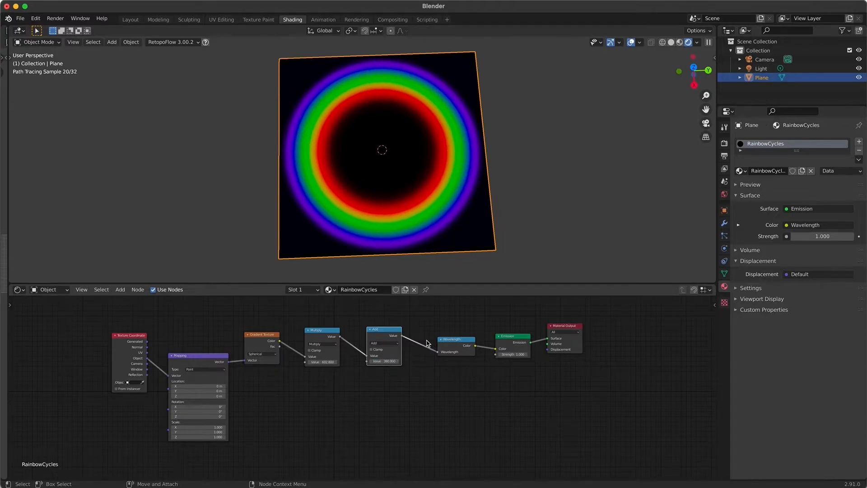
- Move the Material Output farther from the Emission node and insert a Mix Shader node between them
scroll(428, 381, "down", 3)
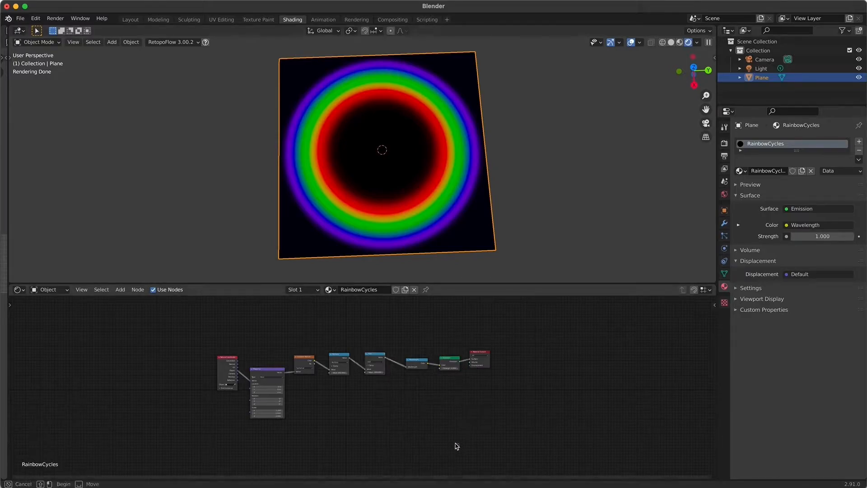
scroll(450, 428, "down", 1)
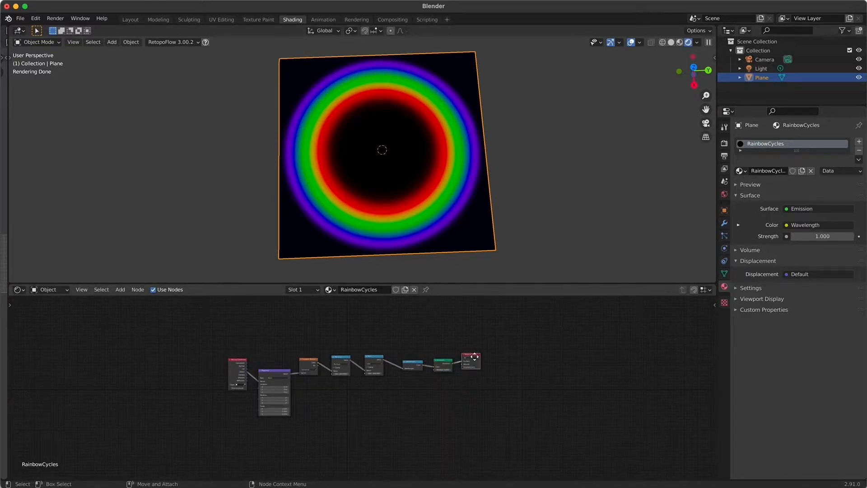
left_click_drag(472, 358, 512, 360)
left_click(120, 289)
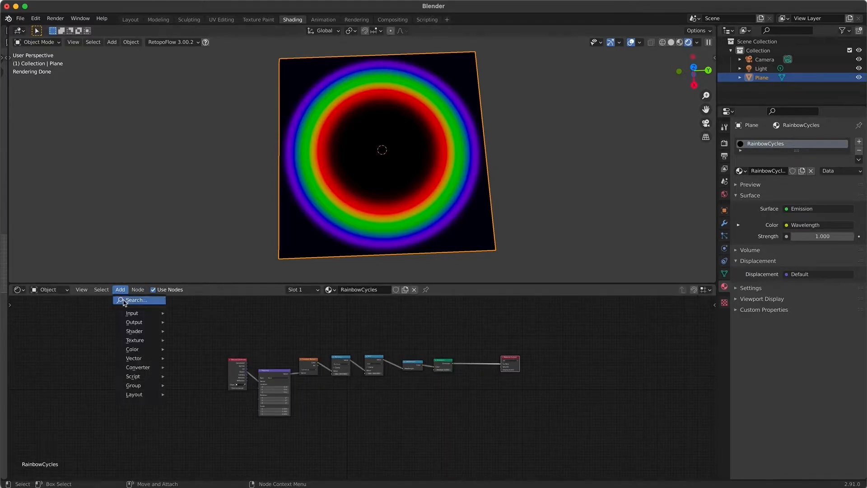
left_click(123, 300)
type("mix")
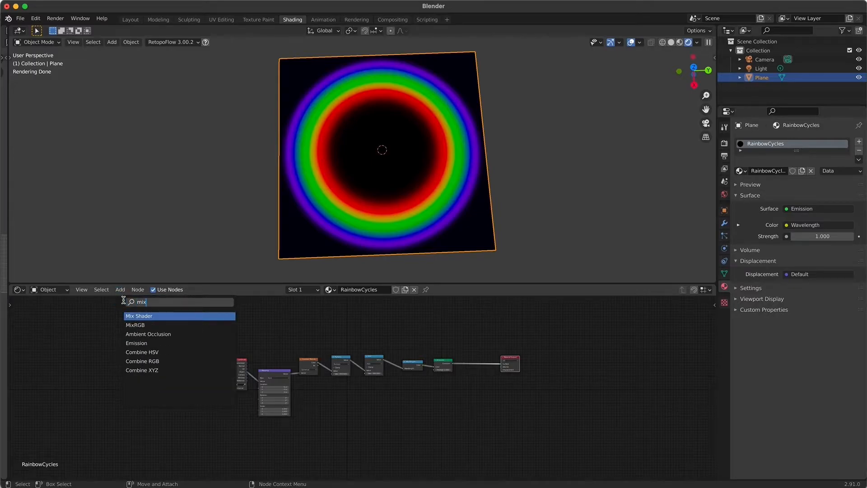
left_click(138, 316)
left_click(13, 354)
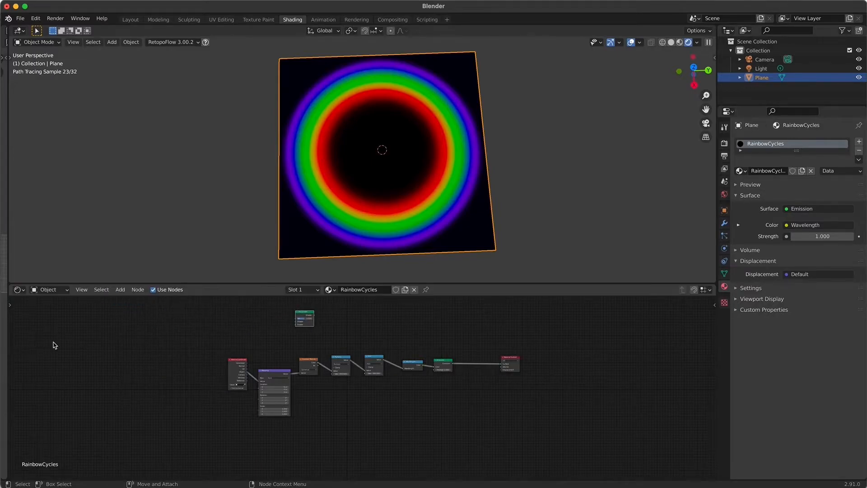
left_click_drag(307, 314, 482, 353)
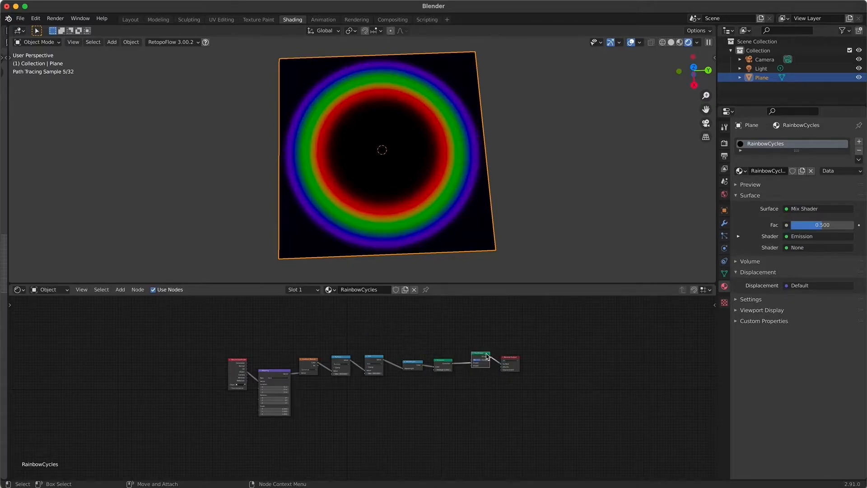
- Add a Transparent BSDF node and place it just below the Emission node
left_click(120, 290)
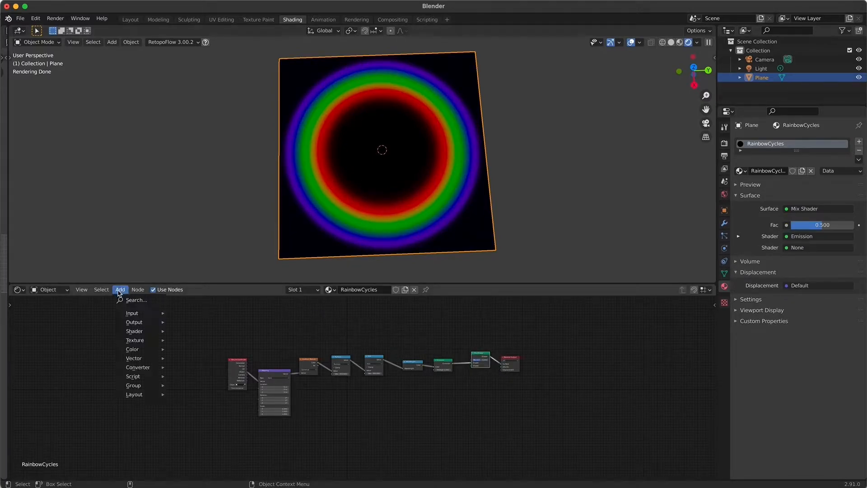
left_click(124, 298)
type("trans")
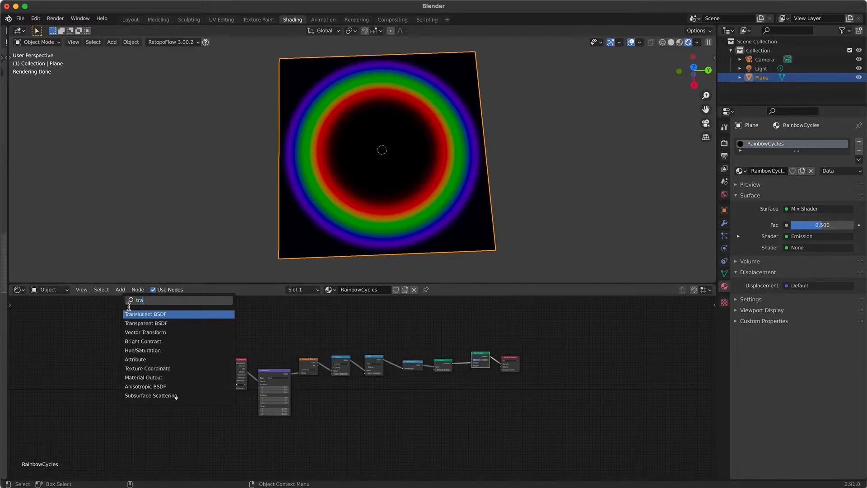
left_click(146, 323)
left_click(480, 391)
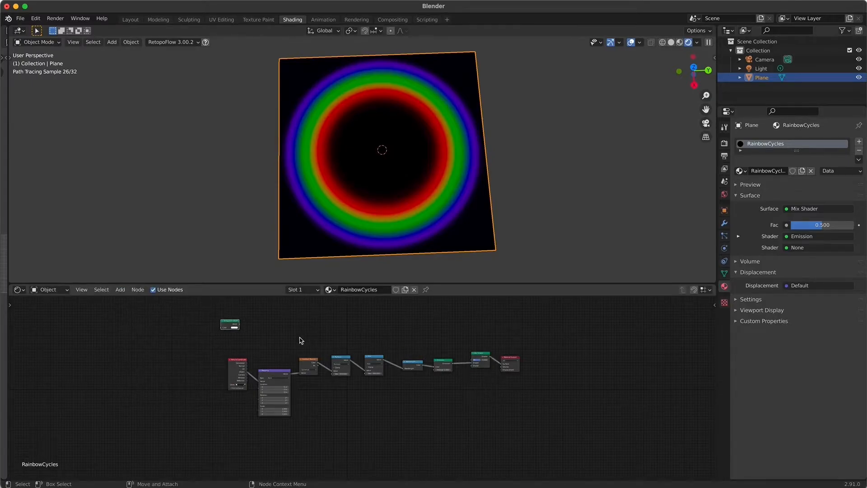
left_click_drag(231, 322, 416, 378)
left_click(436, 381)
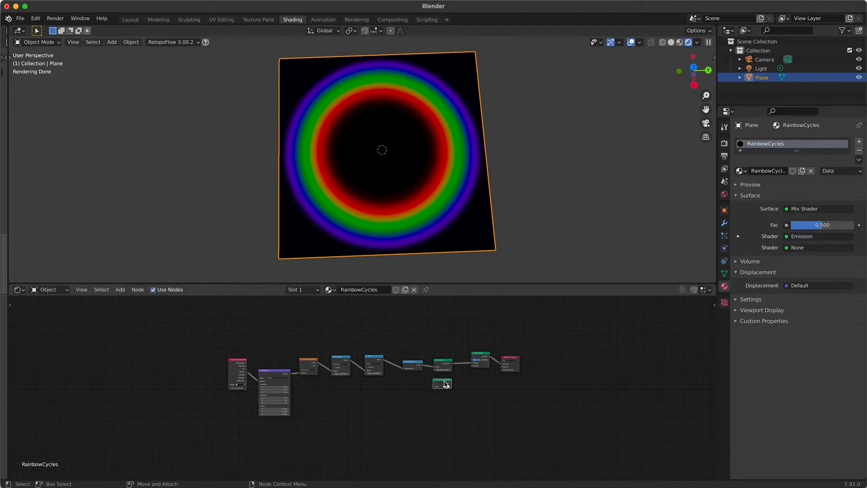
- Connect the Transparent BSDF to the Mix Shader's second shader input and set the mix Fac to about 0.463
scroll(452, 382, "up", 4)
middle_click_drag(474, 380, 323, 402)
scroll(482, 371, "up", 2)
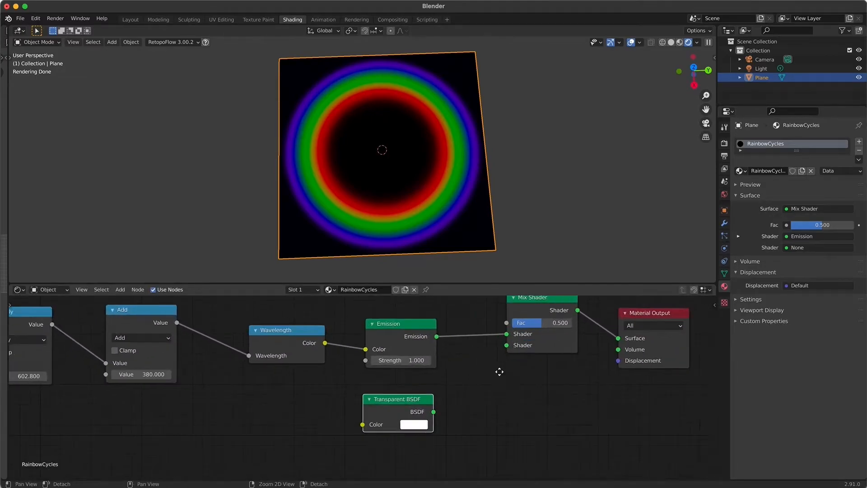
scroll(478, 379, "down", 1)
left_click_drag(470, 332, 470, 346)
left_click_drag(390, 418, 452, 382)
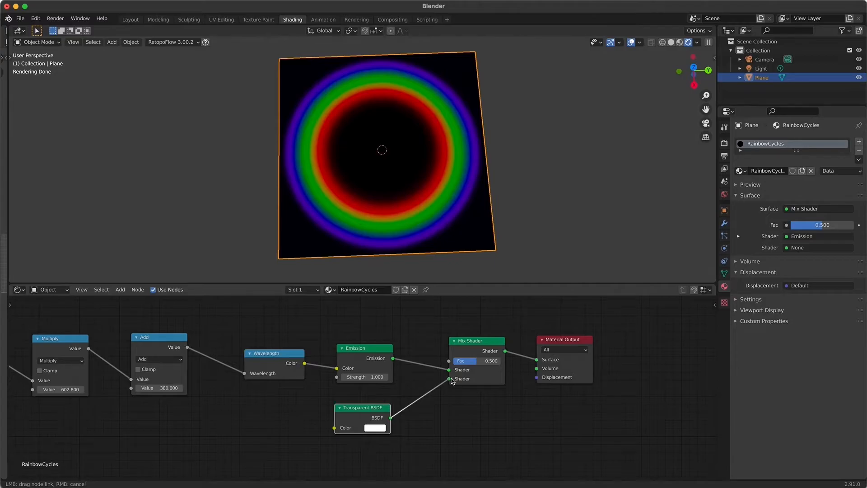
left_click_drag(451, 381, 476, 360)
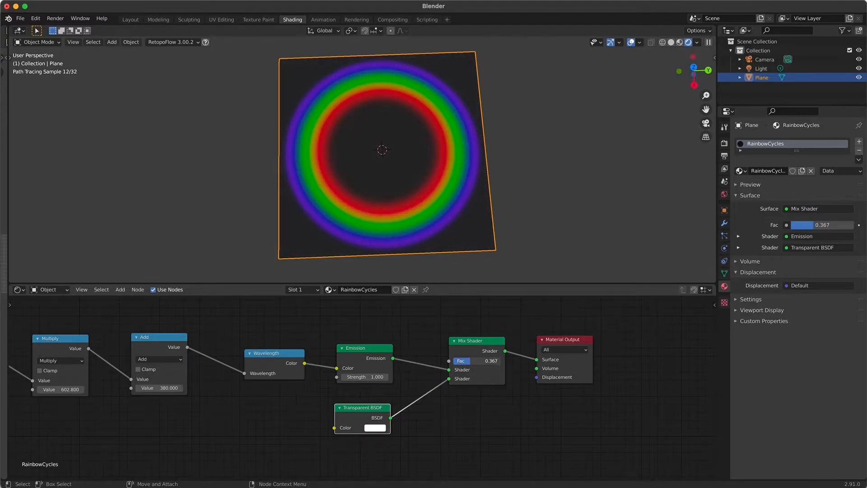
left_click_drag(476, 360, 473, 361)
- Add a ColorRamp node and place it above the Emission node
scroll(473, 374, "down", 2)
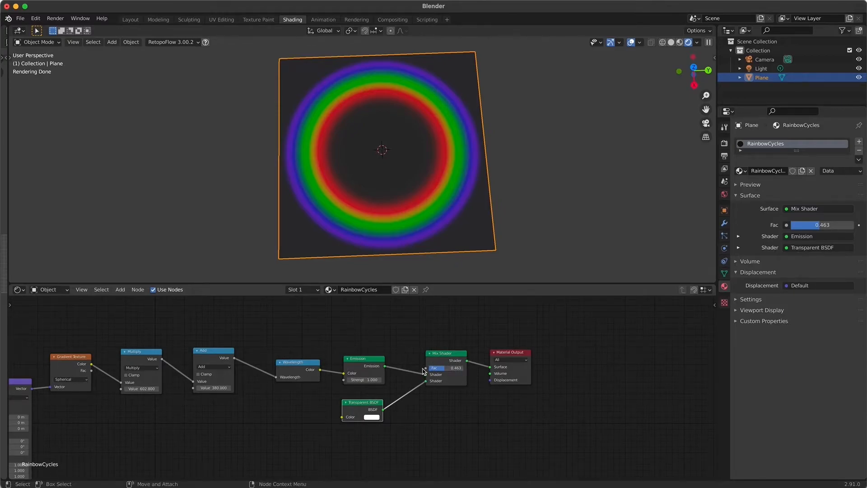
scroll(432, 373, "down", 1)
middle_click_drag(432, 373, 436, 394)
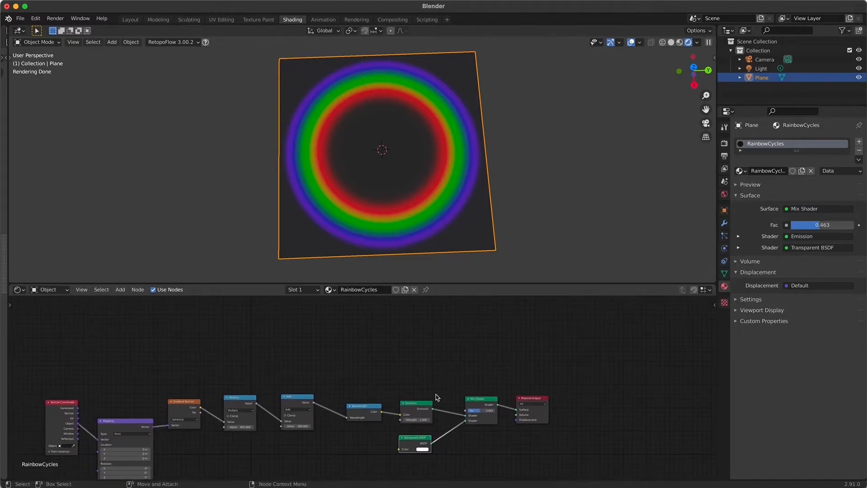
scroll(385, 402, "up", 2)
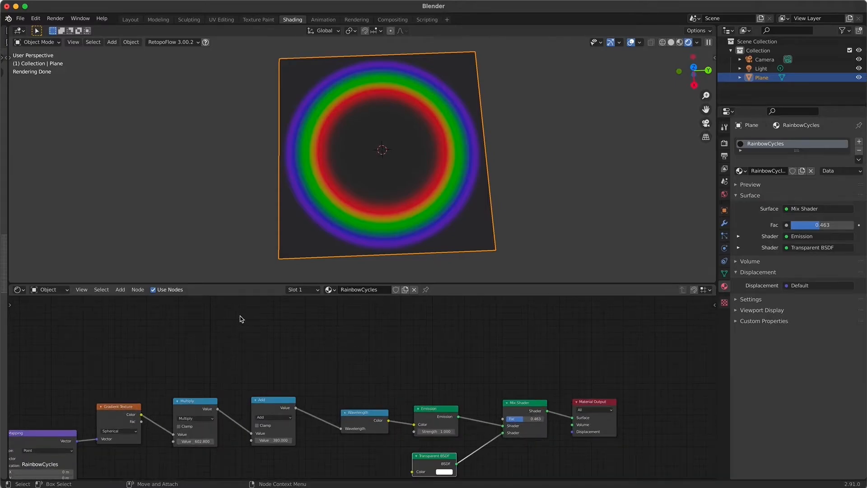
left_click(120, 289)
left_click(134, 298)
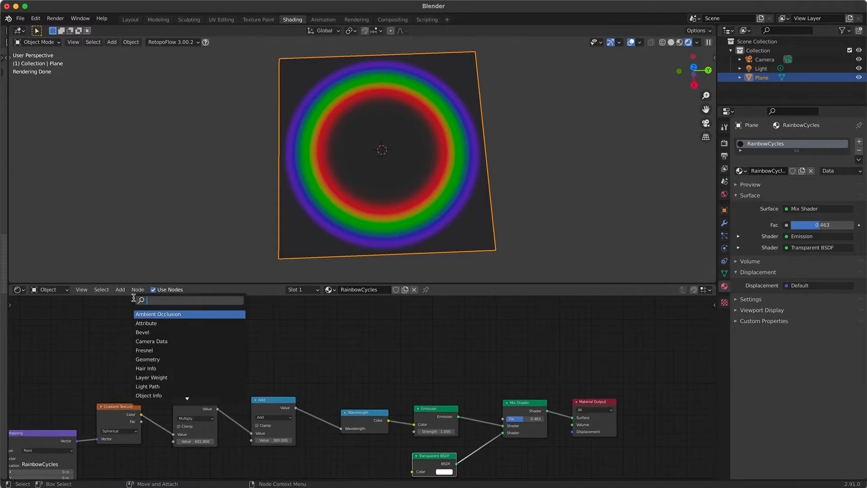
type("color")
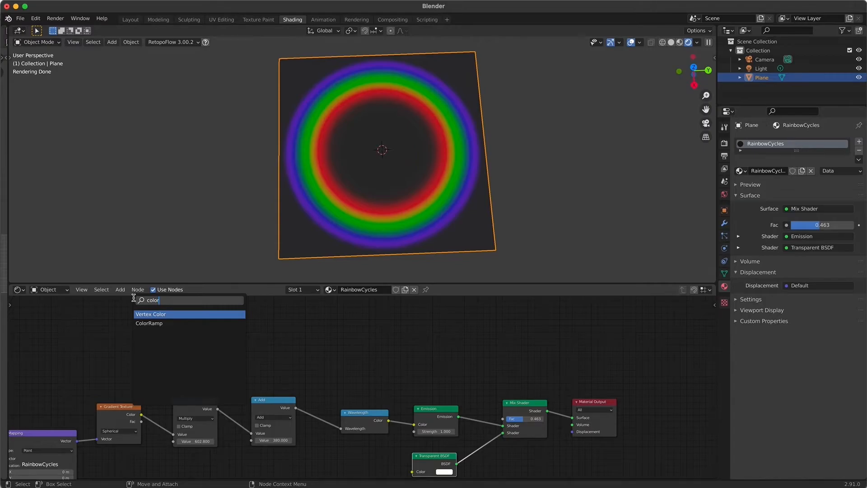
left_click(150, 323)
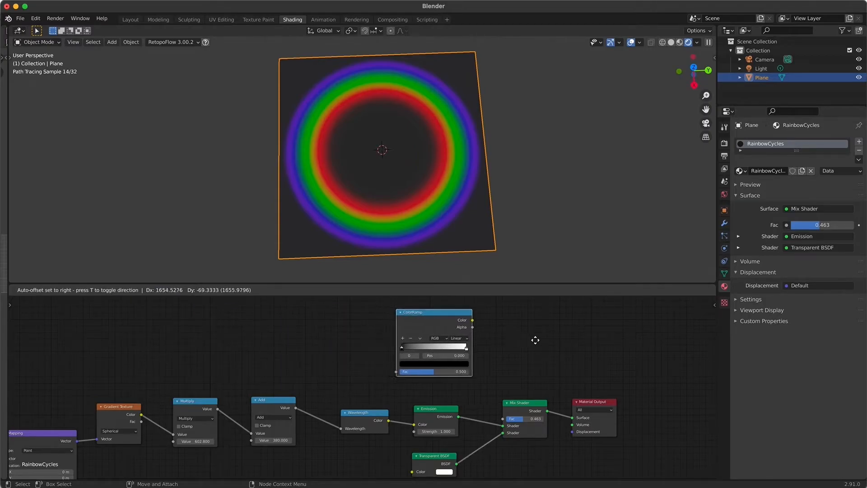
left_click(519, 354)
- Link Wavelength's Color through the ColorRamp into the Mix Shader's Fac, and move the white stop to about 0.091
left_click_drag(388, 420, 399, 371)
left_click_drag(476, 322, 506, 420)
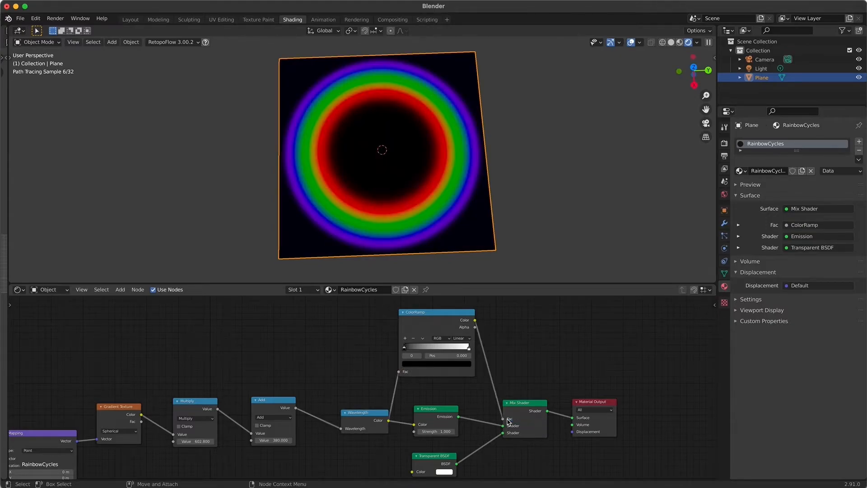
left_click_drag(469, 348, 416, 351)
- Swap the Mix Shader's inputs so Transparent BSDF comes first and Emission second, and arrange the Transparent node above Emission
left_click_drag(502, 433, 505, 427)
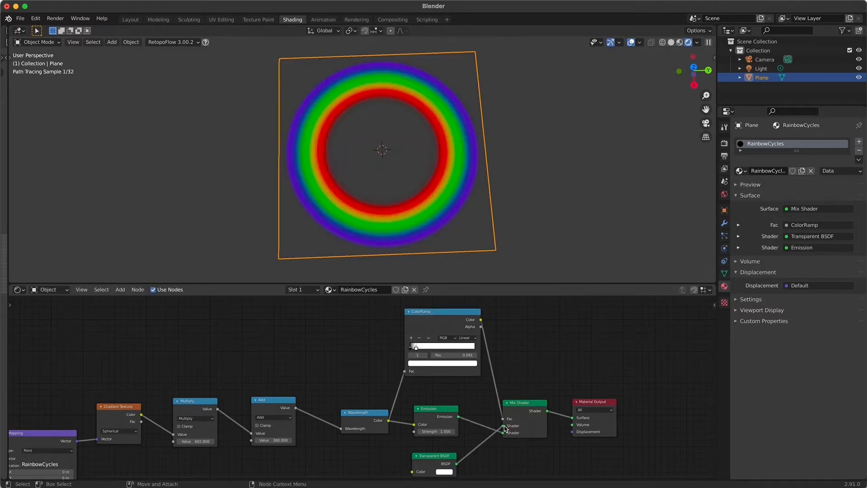
left_click_drag(453, 459, 467, 392)
left_click_drag(422, 409, 434, 431)
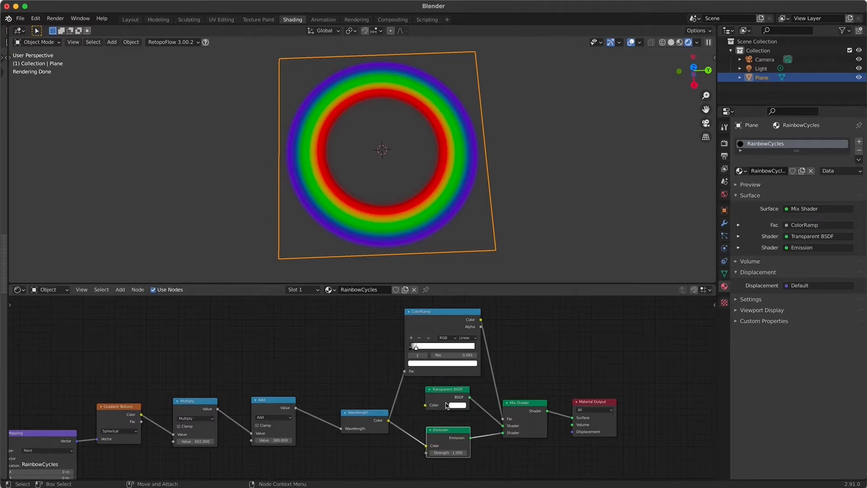
left_click_drag(446, 390, 444, 396)
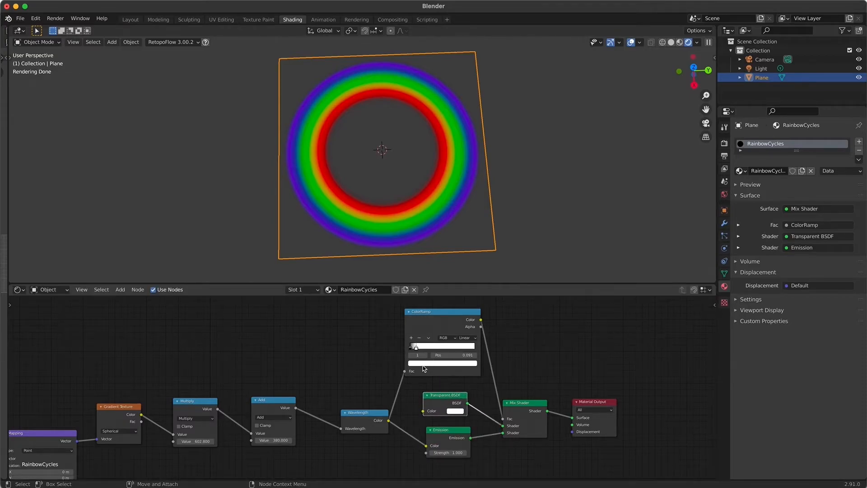
- Darken the ColorRamp's white stop to light grey and set its position to about 0.050
left_click(424, 364)
left_click_drag(463, 275, 463, 289)
left_click(519, 308)
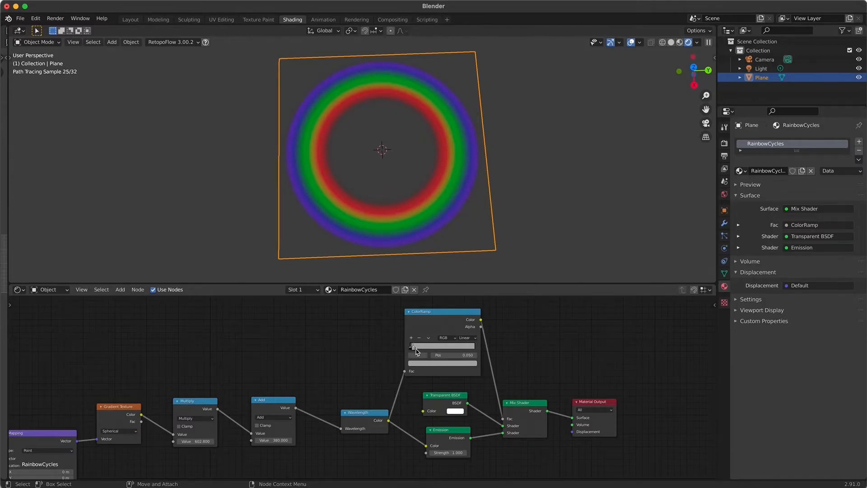
- Move the ColorRamp away from the Mix Shader and lower the Wavelength node to free space for more nodes
scroll(544, 347, "down", 1)
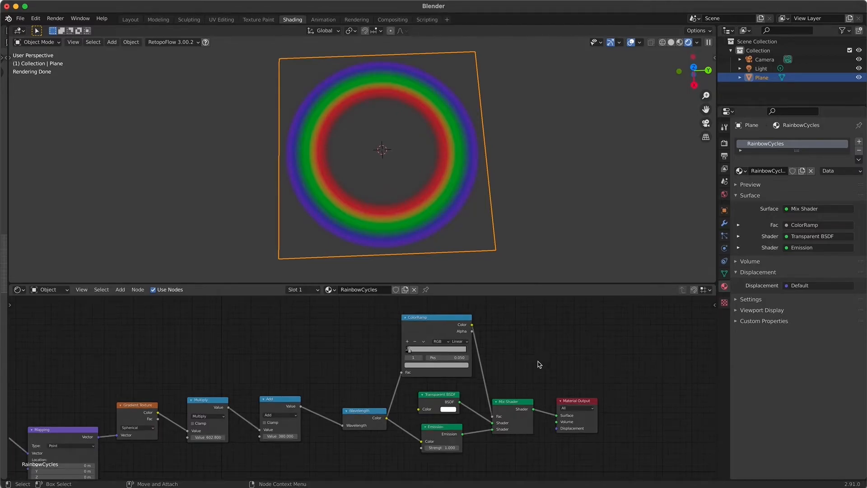
left_click_drag(443, 326, 385, 334)
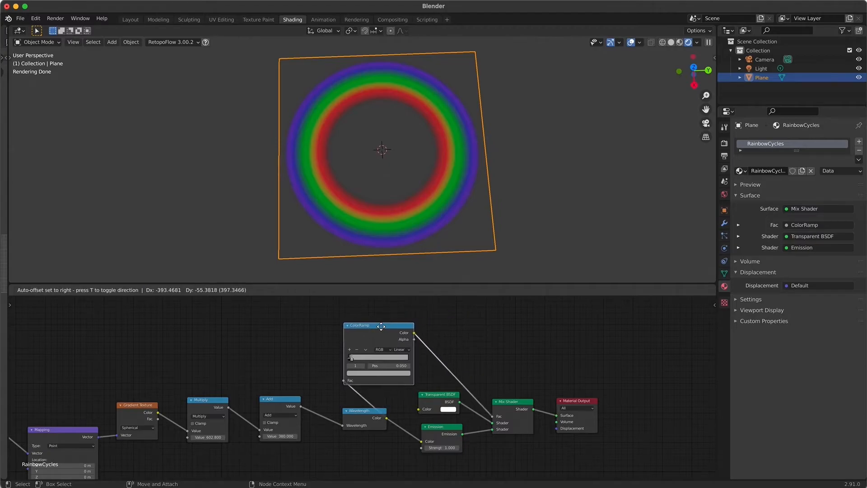
left_click_drag(347, 434, 356, 430)
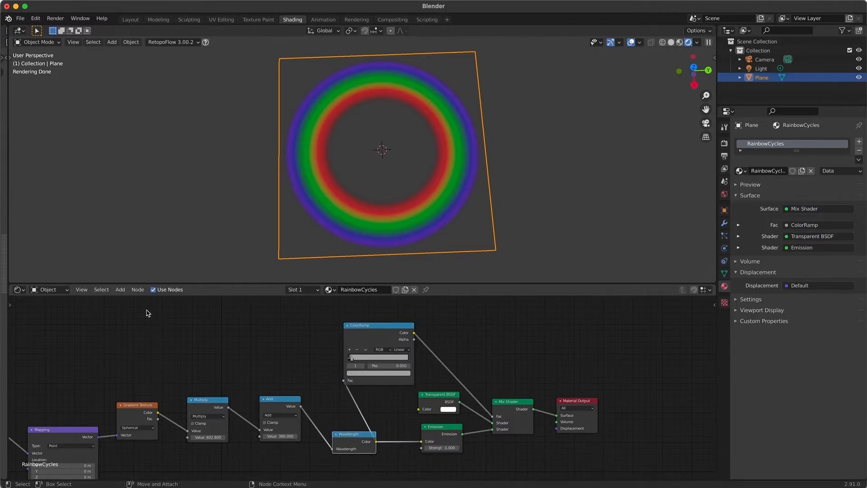
- Add a second Gradient Texture node and place it between the ColorRamp and the Mix Shader, above the link
left_click(120, 290)
left_click(133, 299)
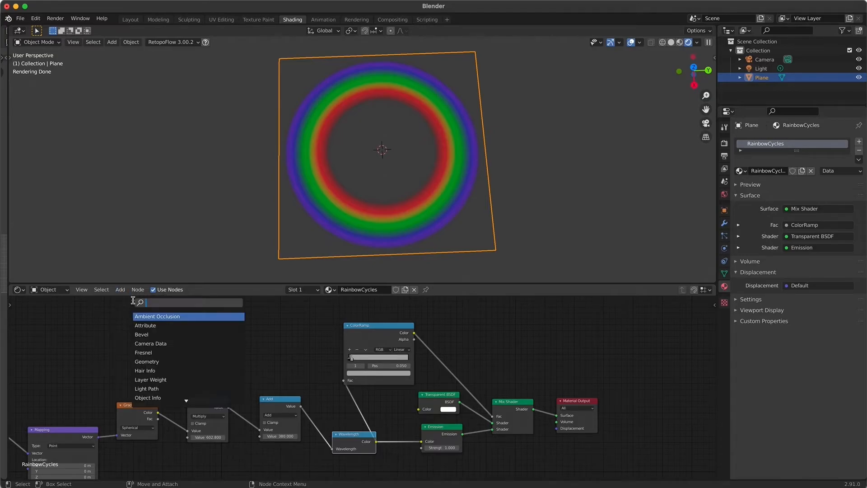
type("gra")
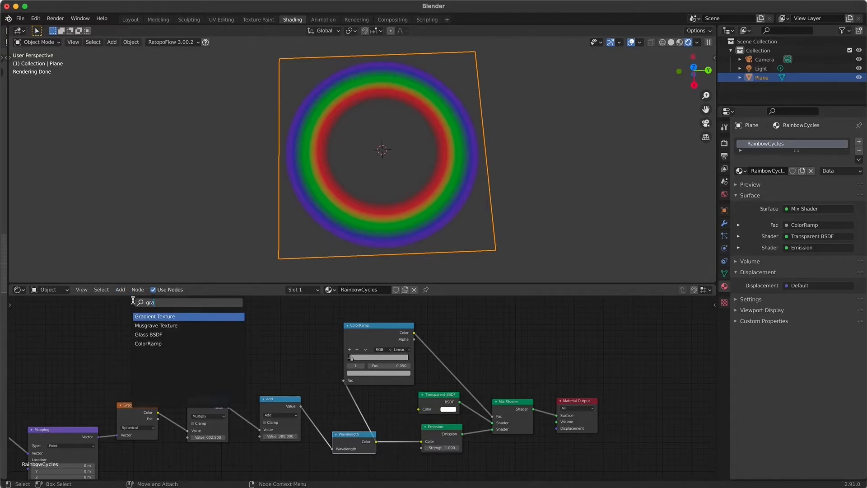
key("Return")
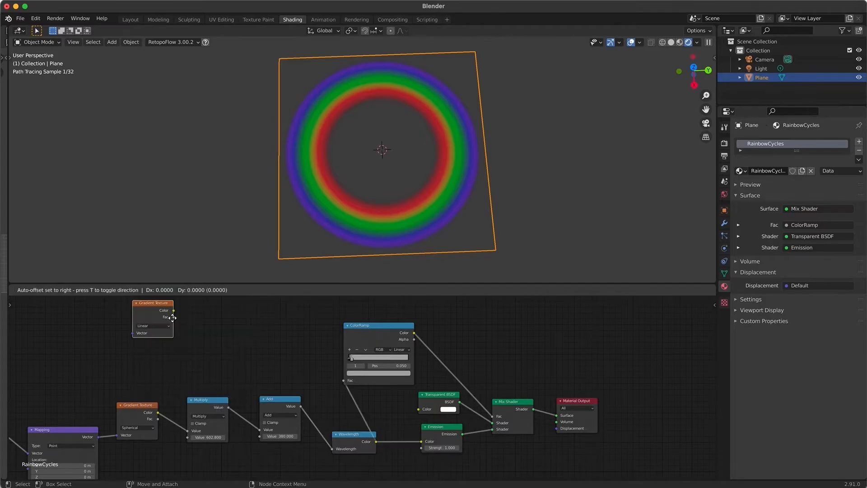
left_click(310, 350)
left_click_drag(240, 323, 475, 317)
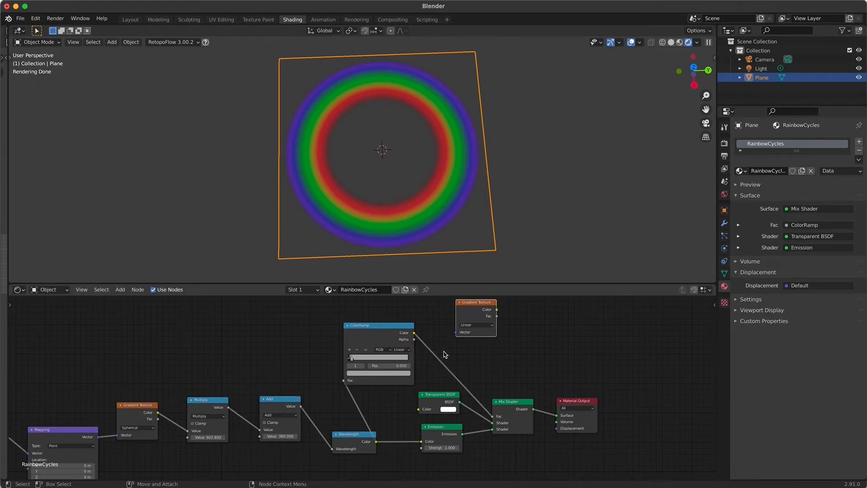
- Insert an Add math node into the link between the ColorRamp and the Mix Shader's Fac
left_click(121, 290)
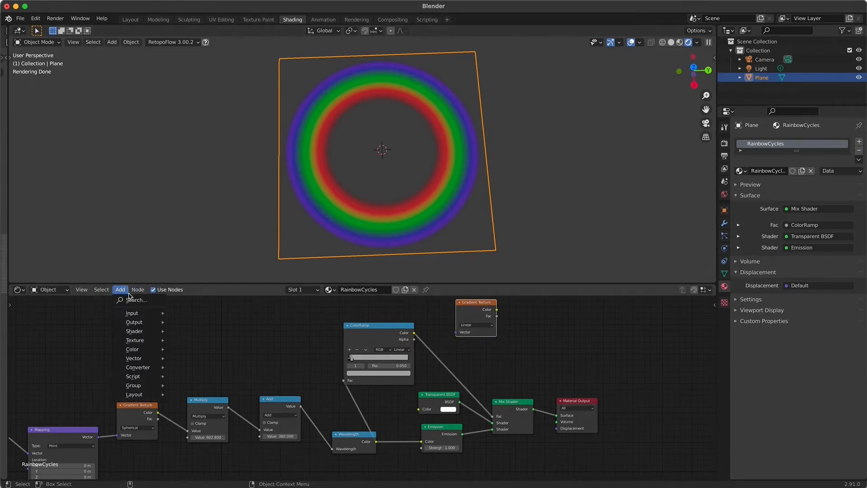
left_click(125, 299)
type("math")
key("Return")
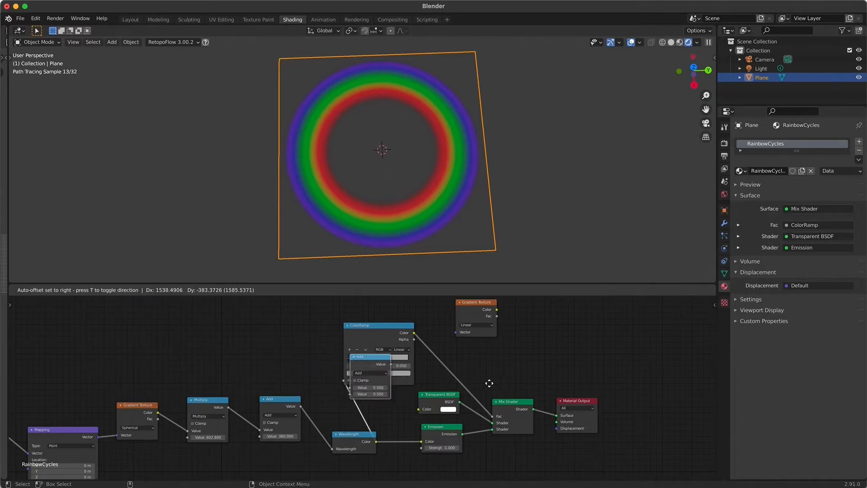
left_click(624, 368)
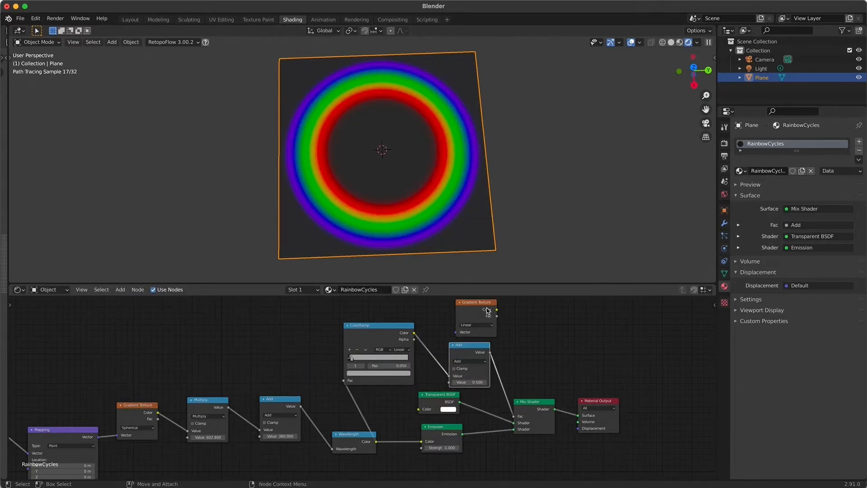
left_click_drag(483, 352, 534, 346)
- Link the second Gradient Texture's Color to the new math node's second Value, change it to Subtract, and tidy both nodes
left_click_drag(496, 310, 505, 376)
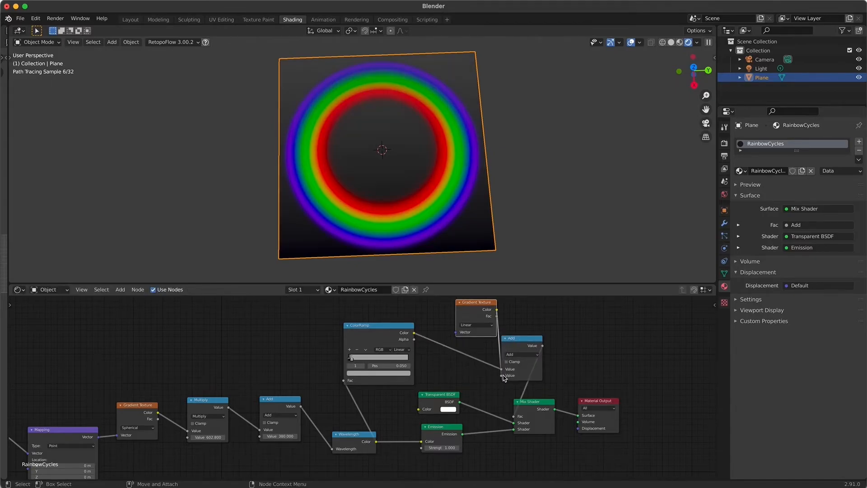
left_click_drag(481, 307, 449, 356)
left_click(519, 356)
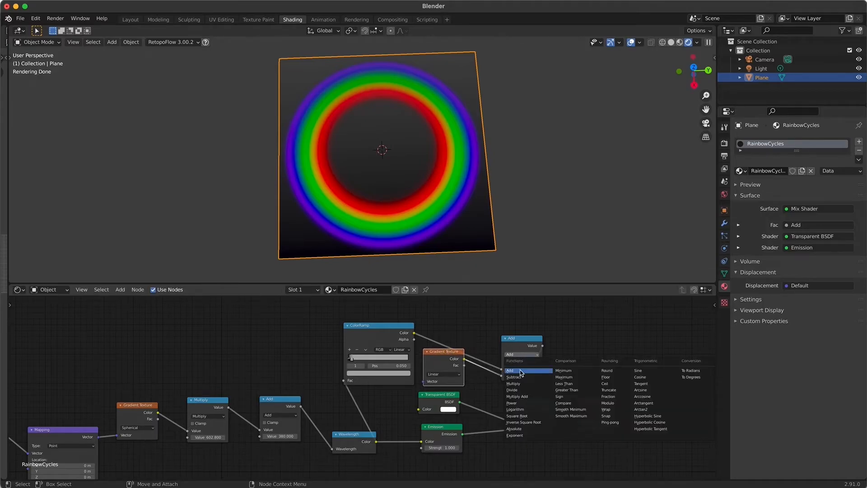
left_click(523, 378)
left_click_drag(524, 338, 532, 324)
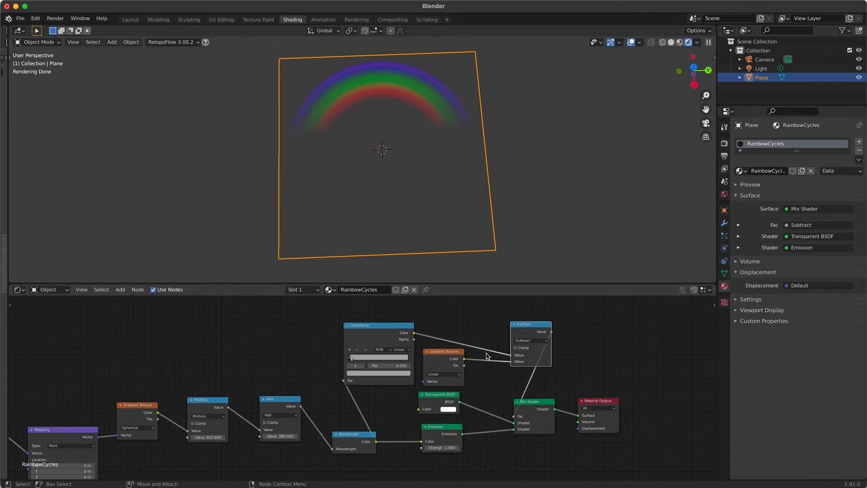
left_click_drag(461, 358, 457, 356)
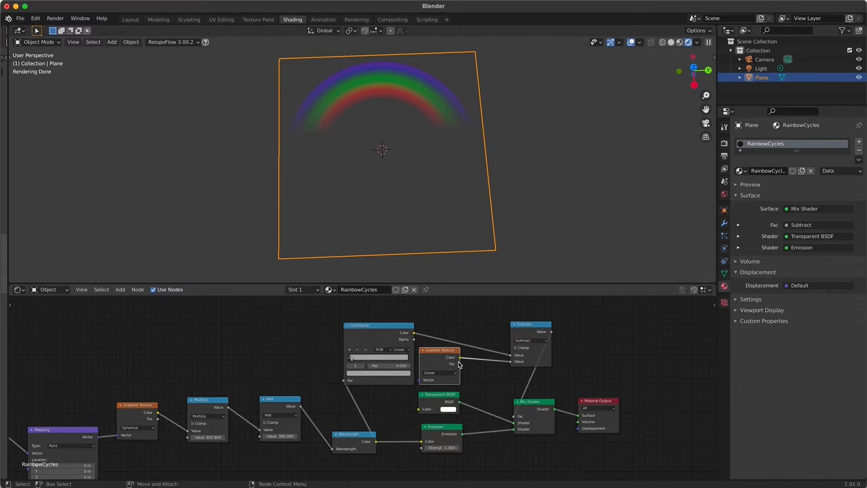
left_click(122, 292)
left_click(127, 298)
key("Escape")
- Duplicate the Subtract node into the link between the second Gradient Texture and Subtract, and change the copy to Multiply
left_click(527, 329)
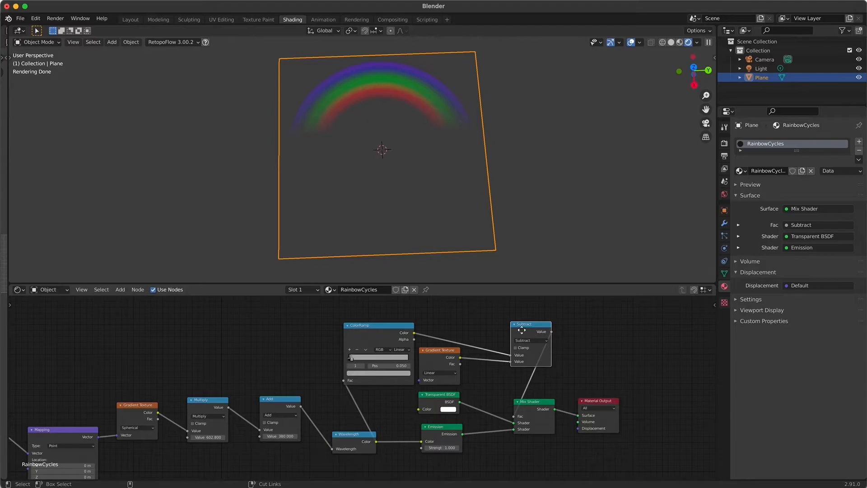
key("shift+d")
left_click(505, 366)
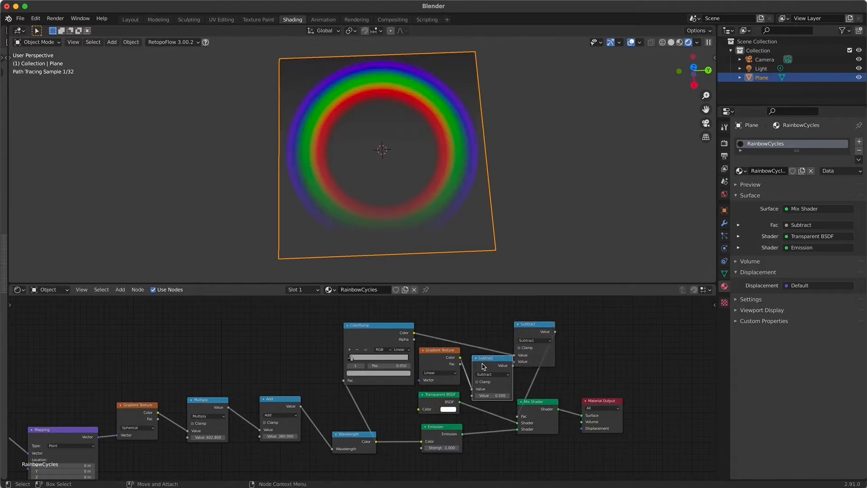
left_click(504, 377)
left_click(500, 387)
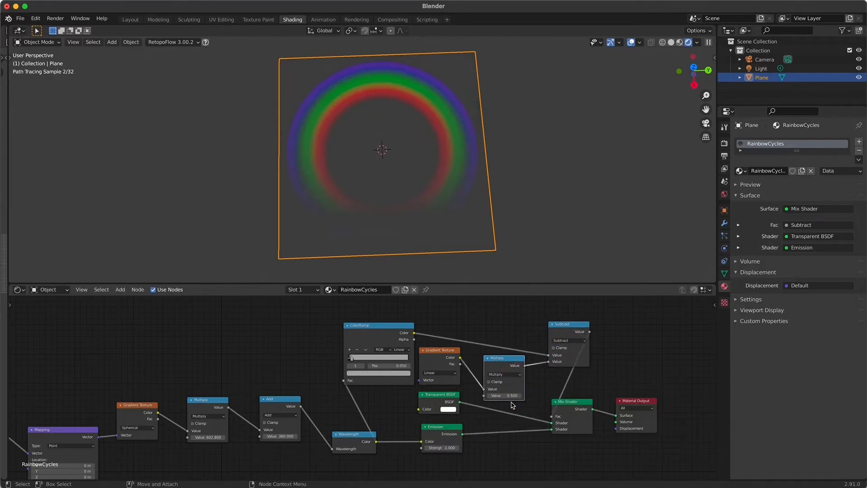
- Enable Clamp on the Multiply node after the second Gradient Texture and set its multiplier to 0.7
left_click(489, 382)
left_click(503, 396)
type("0.1")
key("Return")
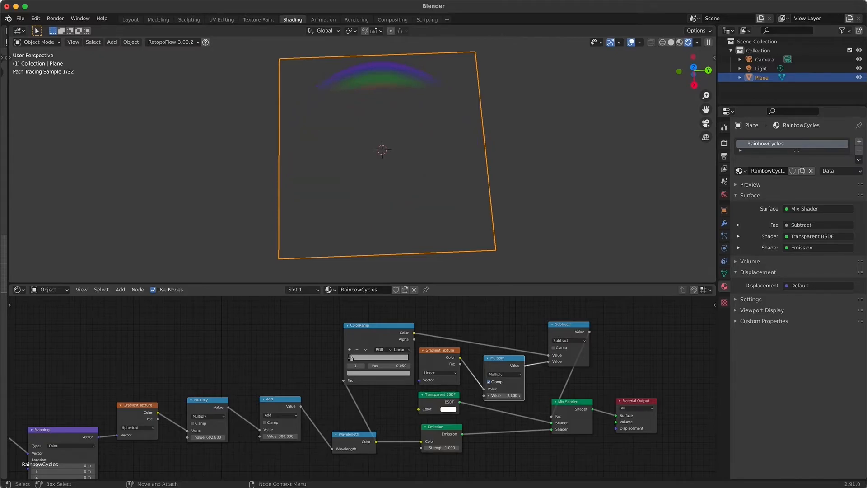
mouse_move(504, 395)
left_mouse_down()
mouse_move(529, 396)
mouse_move(501, 395)
mouse_move(517, 395)
left_mouse_up()
scroll(501, 397, "down", 2)
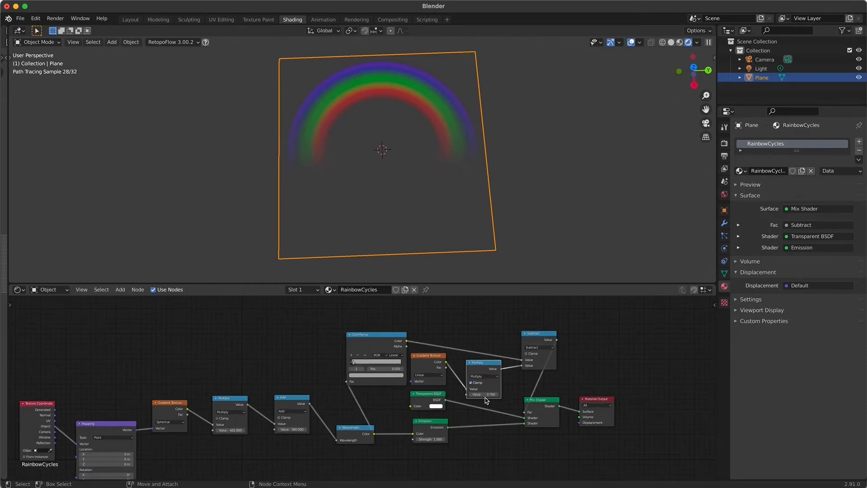
scroll(499, 404, "down", 2)
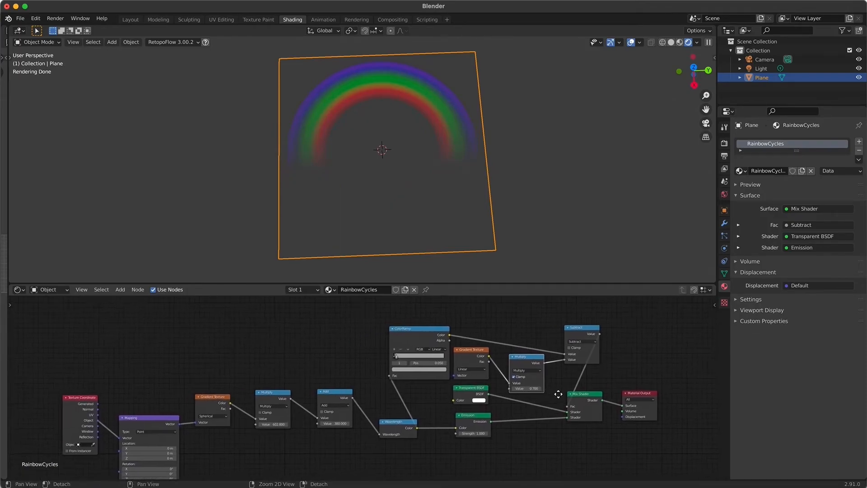
- Add a Value node, link it to the clamped Multiply node's second Value input, and set it to 0.3
left_click(120, 290)
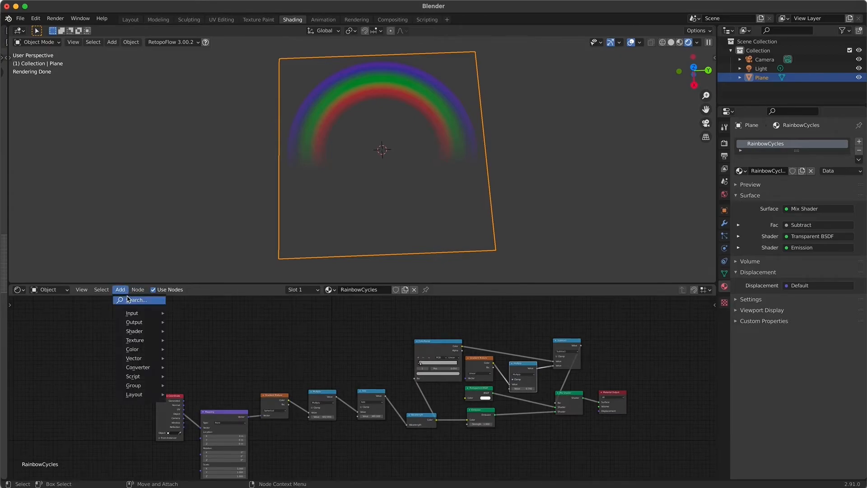
left_click(128, 299)
type("value")
key("Return")
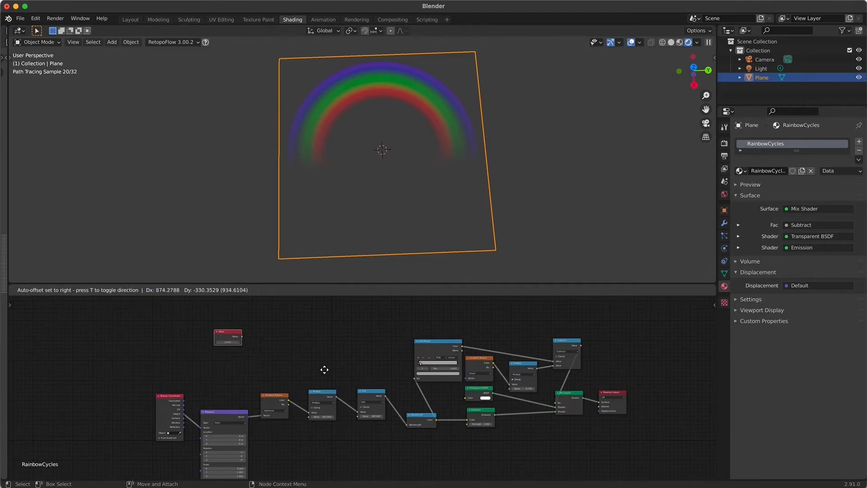
left_click(324, 370)
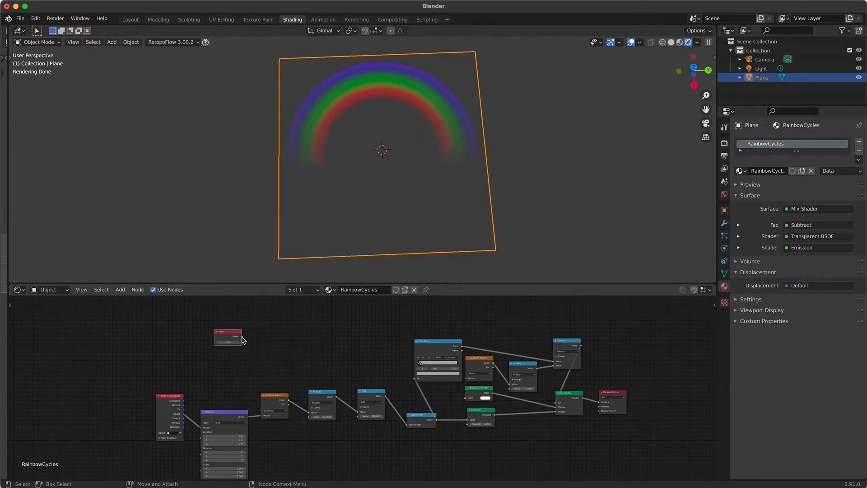
left_click_drag(244, 339, 510, 391)
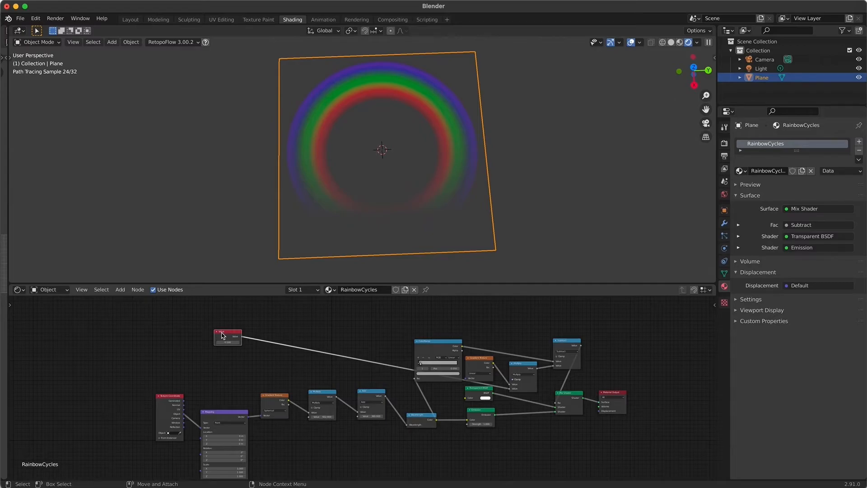
left_click_drag(226, 342, 233, 342)
scroll(321, 377, "up", 2)
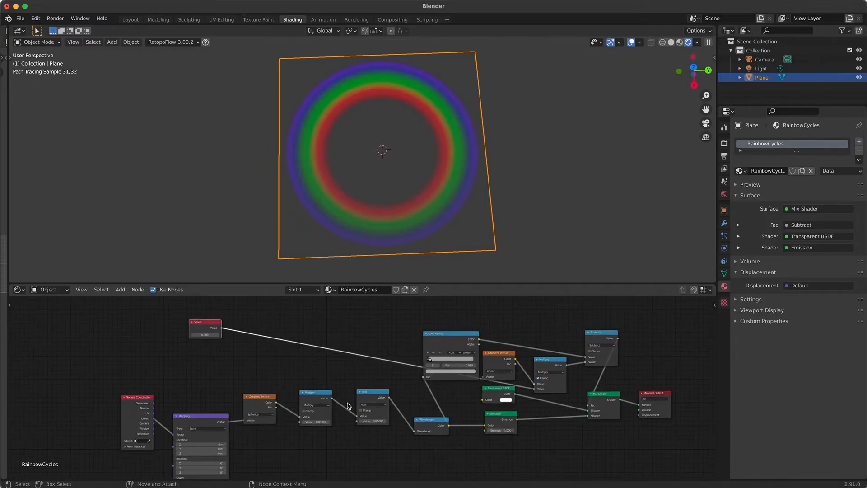
- Add a second Value node below the first and link it to the second Value of the Multiply after the spherical Gradient Texture
left_click_drag(316, 421, 323, 422)
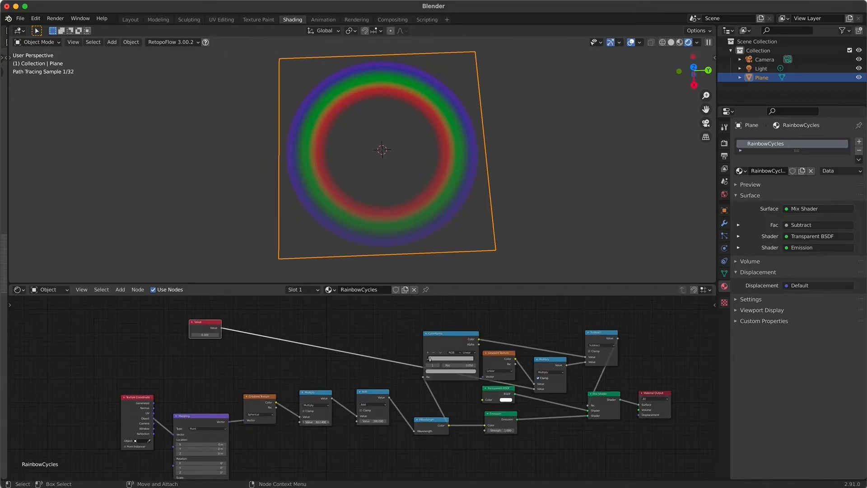
left_click(120, 289)
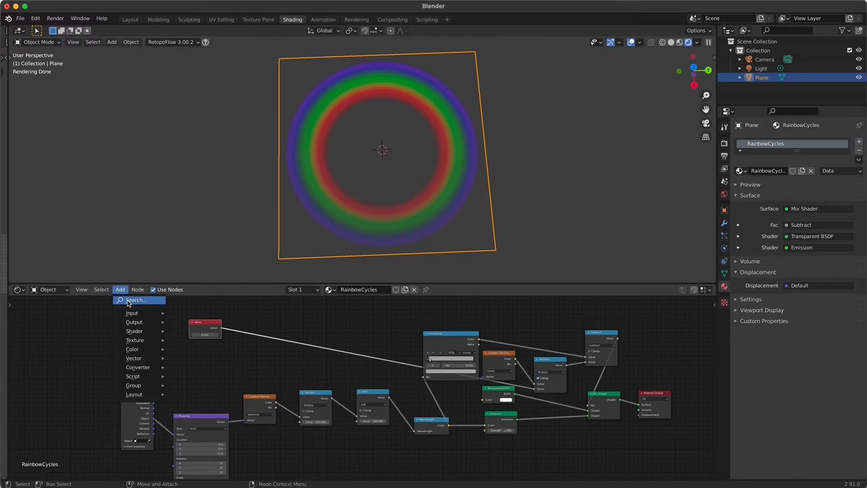
type("c")
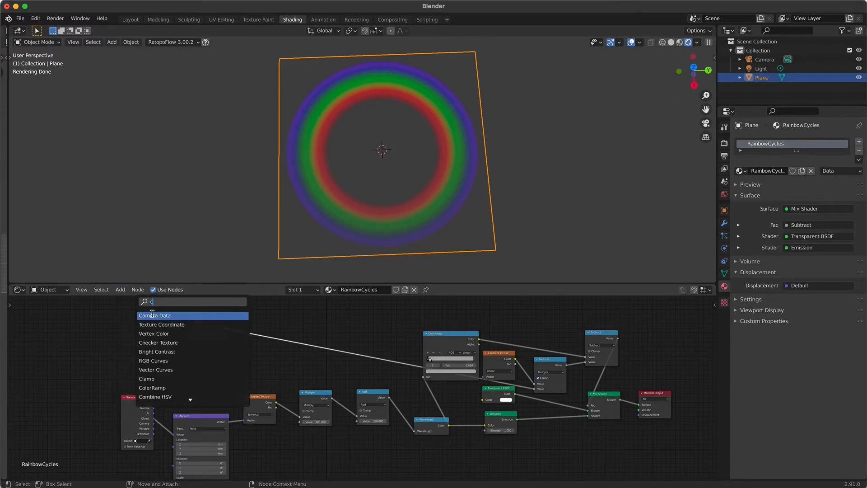
key("BackSpace")
type("valu")
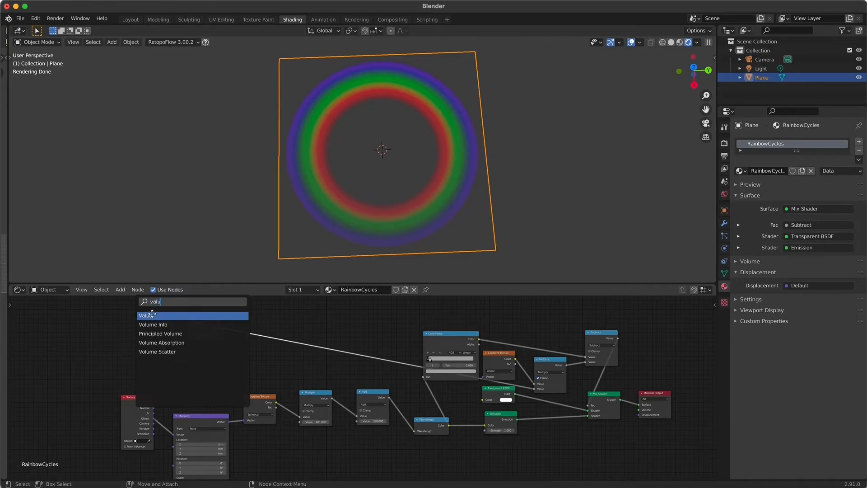
left_click(151, 315)
left_click(198, 355)
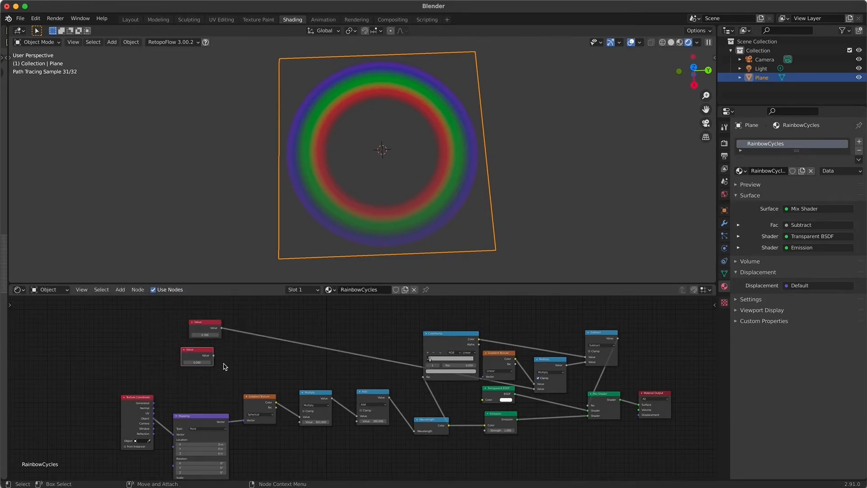
left_click_drag(213, 355, 299, 426)
- Move the second Value node slightly down and set its value to 1600
left_click_drag(196, 356, 192, 365)
left_click(192, 371)
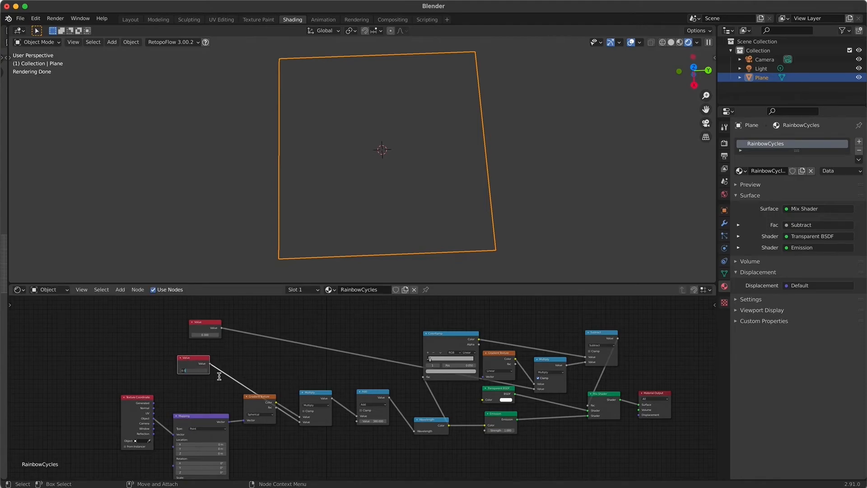
type("1600")
key("Return")
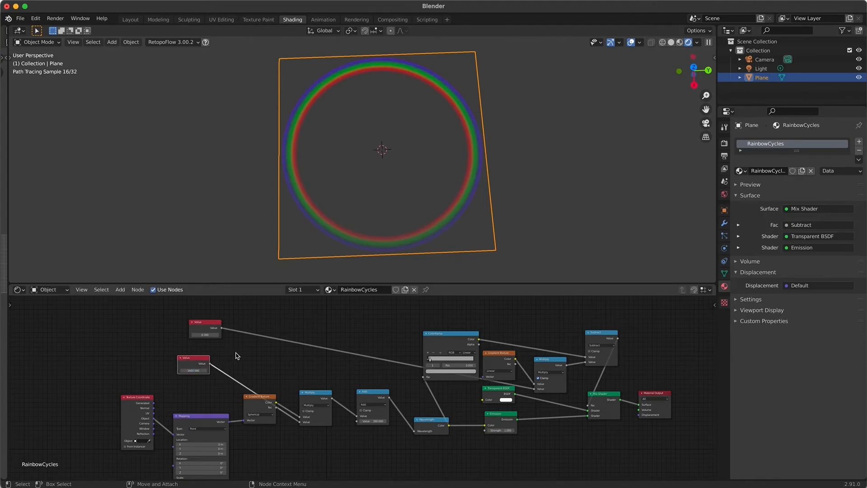
- Set the Value node controlling the fade to 0.7 and deselect the plane
left_click_drag(206, 333, 228, 334)
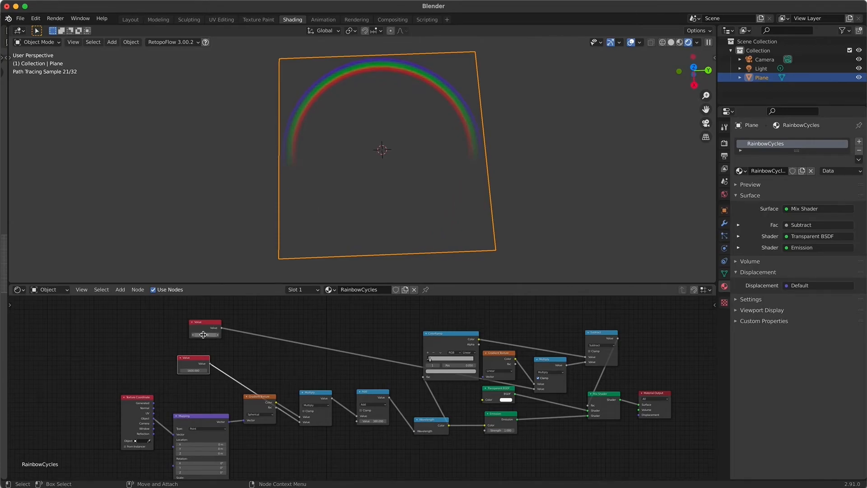
left_click(303, 191)
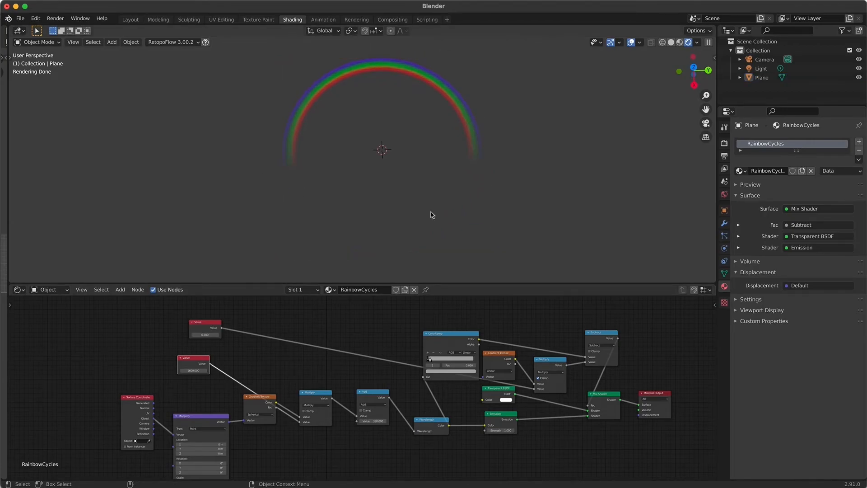
scroll(492, 180, "down", 2)
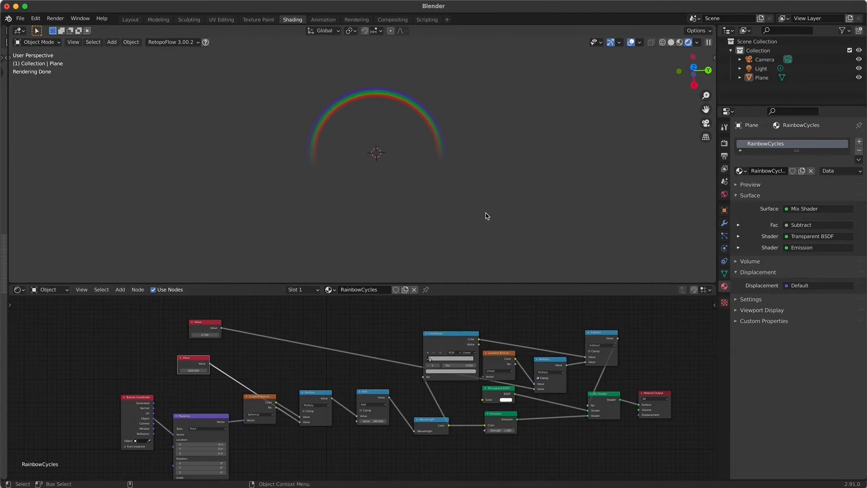
scroll(315, 409, "down", 1)
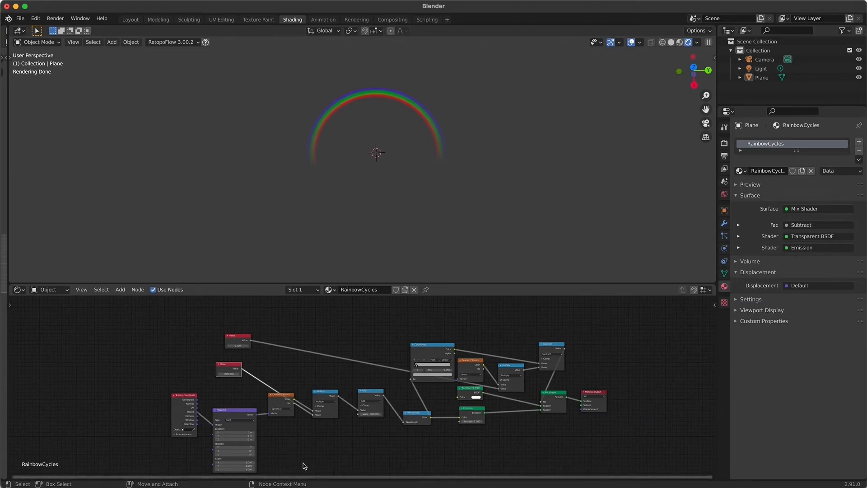
- Select both Value nodes and raise the fade-controlling value to 0.8
left_click_drag(251, 384, 213, 322)
scroll(274, 339, "up", 1)
scroll(268, 340, "up", 1)
scroll(266, 341, "down", 1)
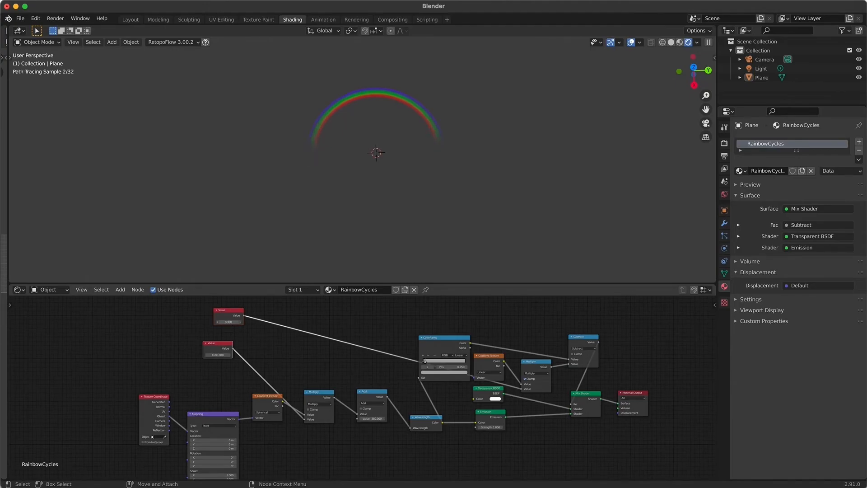